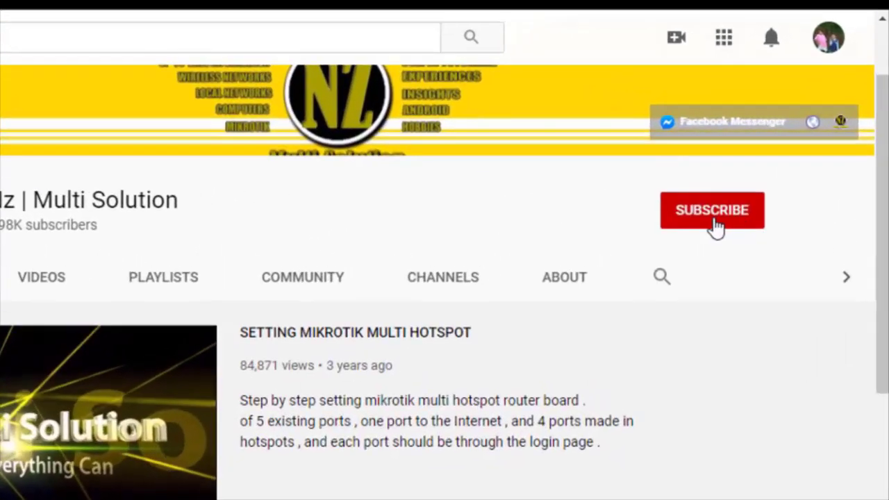
Step: Subscribe to the Nz | Multi Solution channel and set its notifications to All
left_click(773, 236)
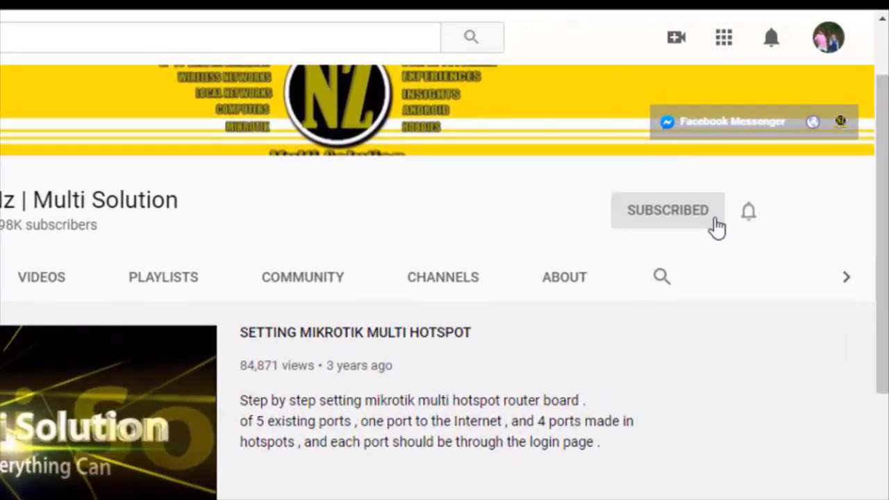
left_click(754, 218)
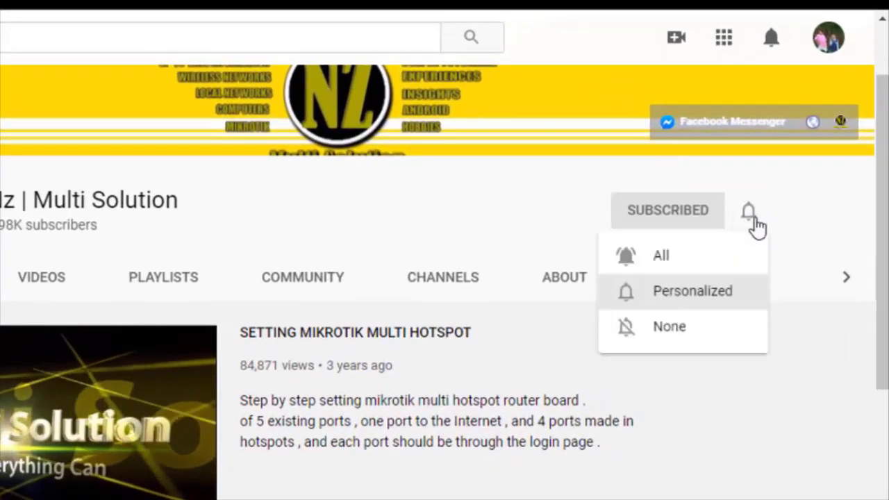
left_click(730, 268)
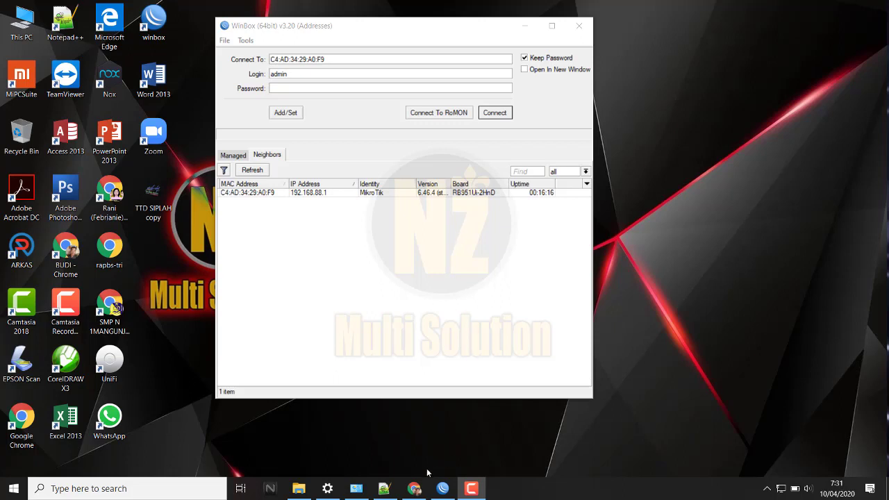
Step: Switch to the Notepad++ note and review the planned names and IP addresses of ports Ether1 to Ether3
left_click(384, 489)
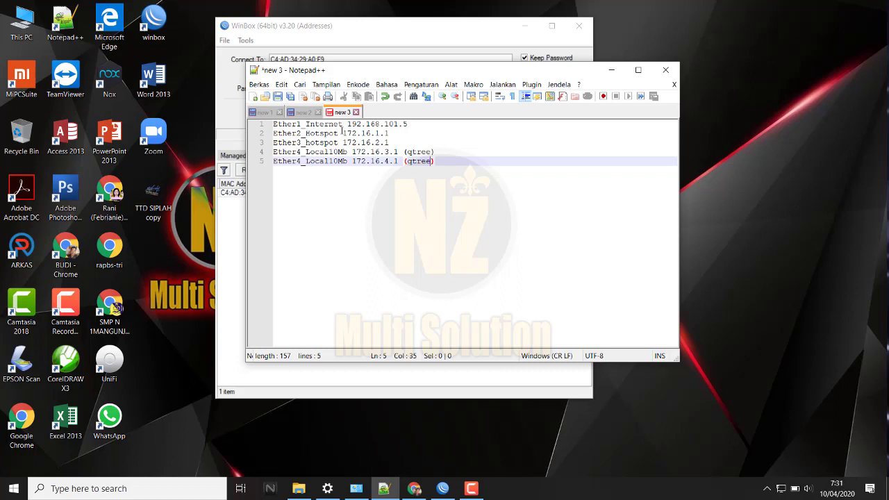
left_click_drag(414, 125, 348, 124)
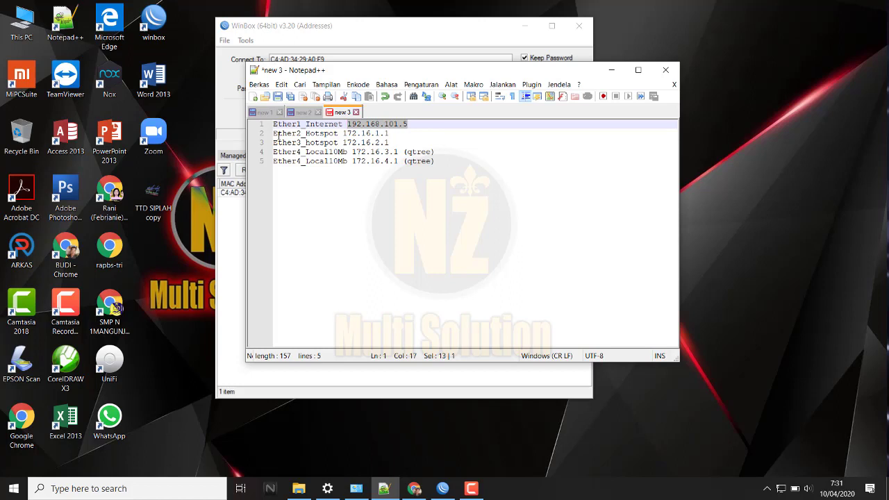
left_click_drag(306, 133, 338, 134)
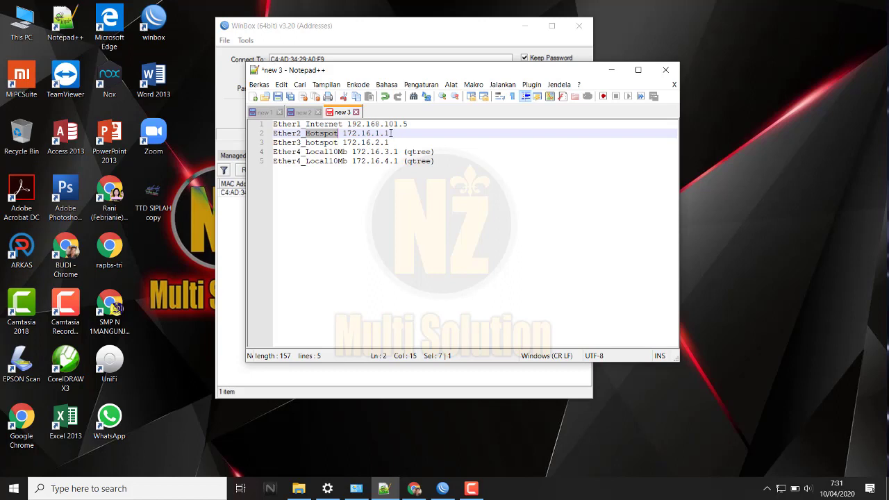
left_click_drag(393, 133, 343, 133)
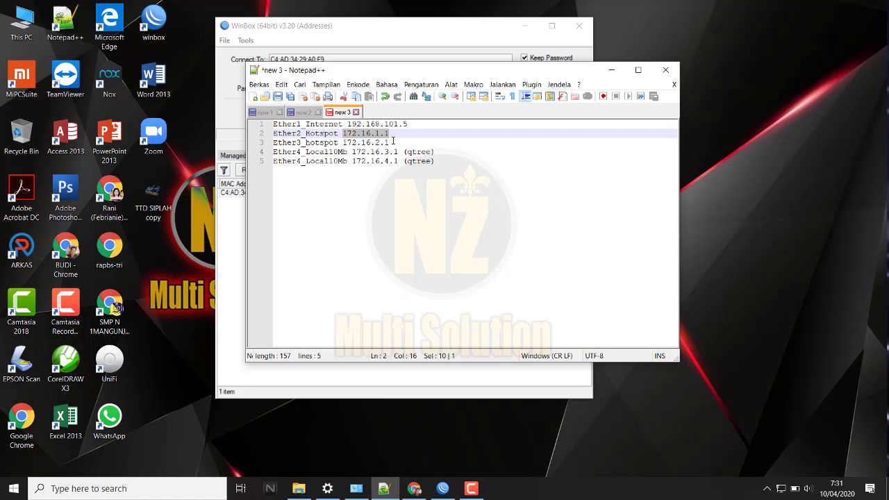
left_click_drag(390, 142, 342, 142)
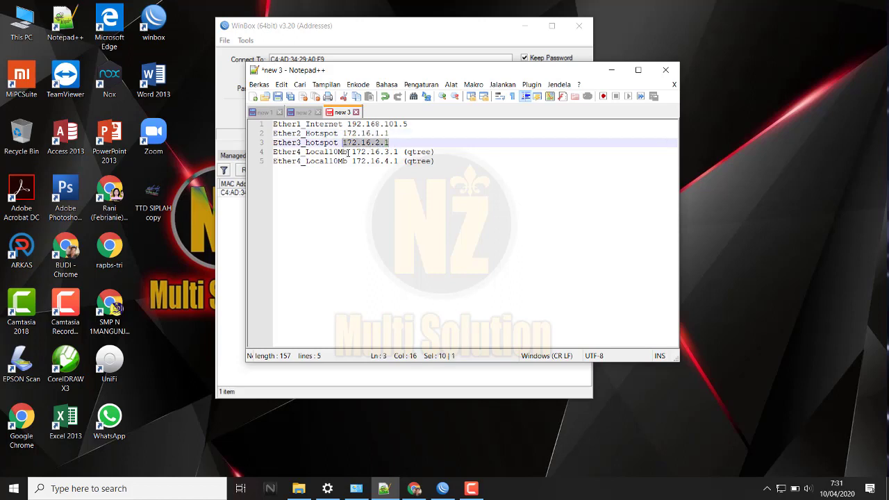
Step: Correct the port name in the note's last line to Ether5_Local10Mb
left_click(304, 160)
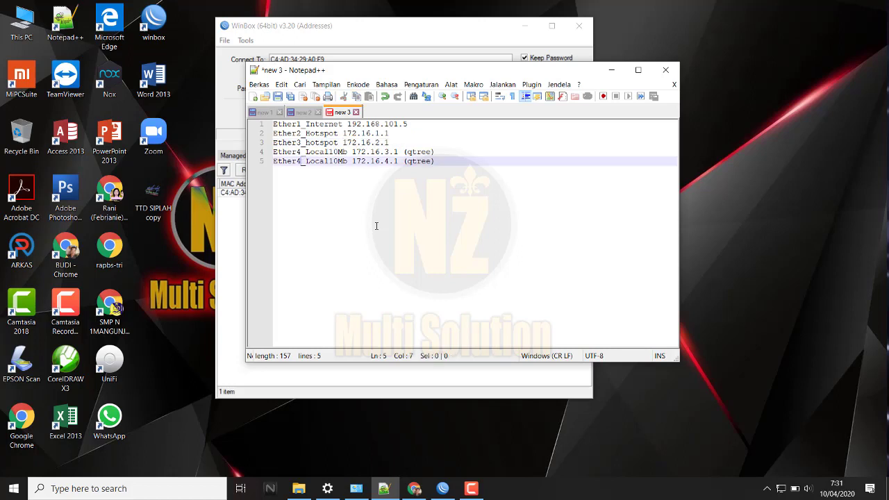
key("BackSpace")
type("5")
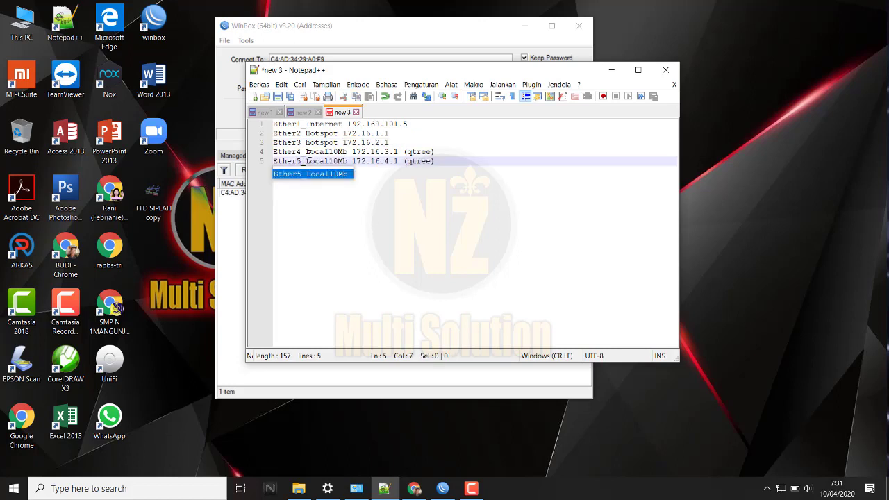
left_click(309, 152)
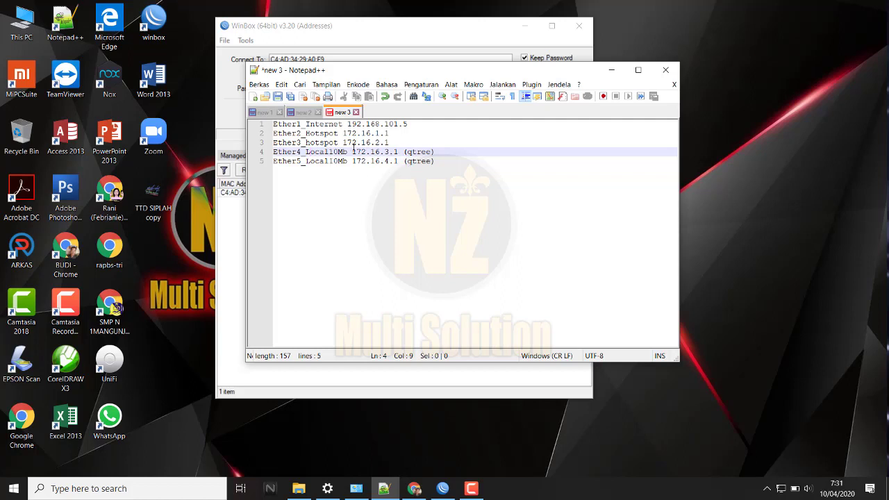
Step: Append the value 10 after the IP addresses on the Ether2_Hotspot and Ether3_hotspot lines
left_click(393, 134)
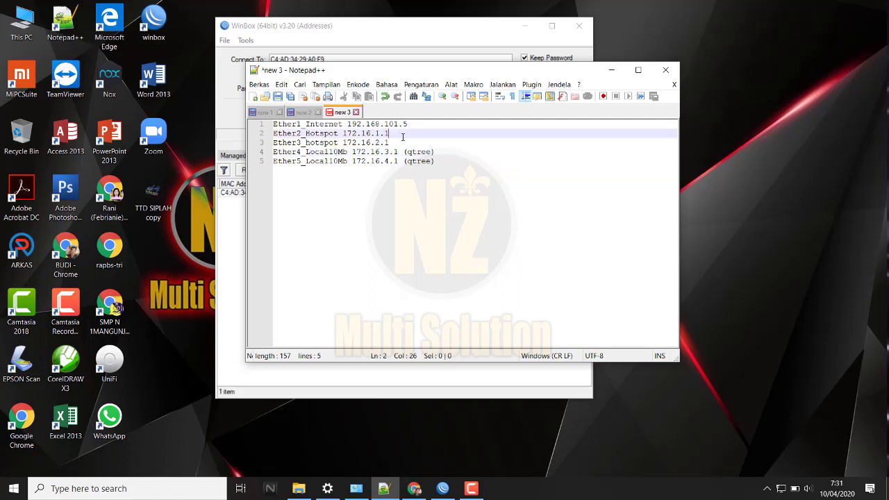
type("10")
left_click(456, 144)
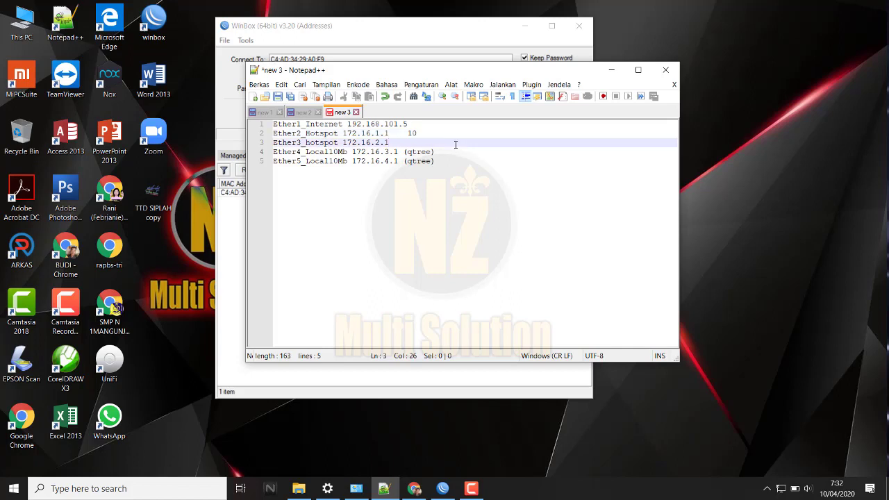
type("b")
key("BackSpace")
type("10")
Step: Switch to WinBox and connect to the discovered MikroTik RB951Ui-2HnD router by its MAC address
left_click(611, 70)
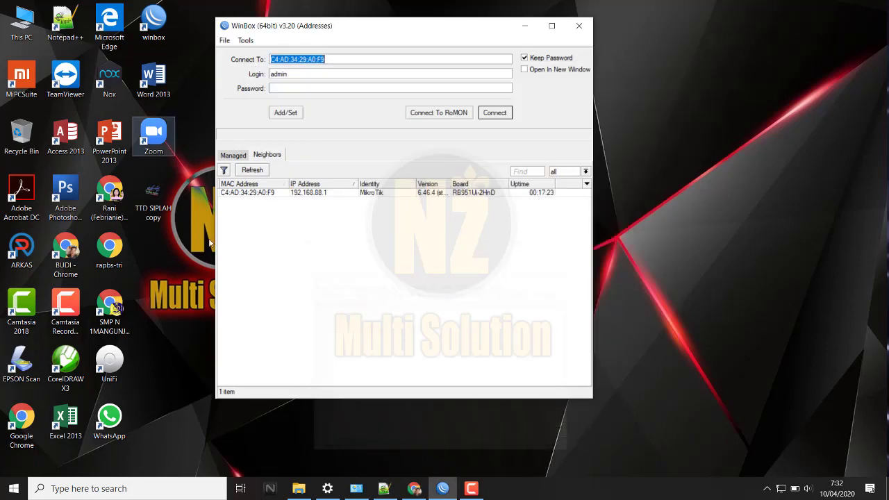
left_click(274, 194)
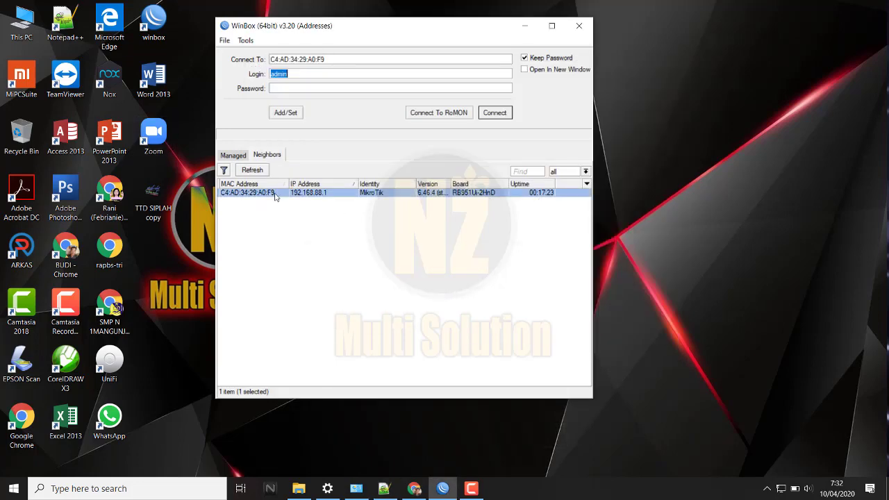
left_click(503, 118)
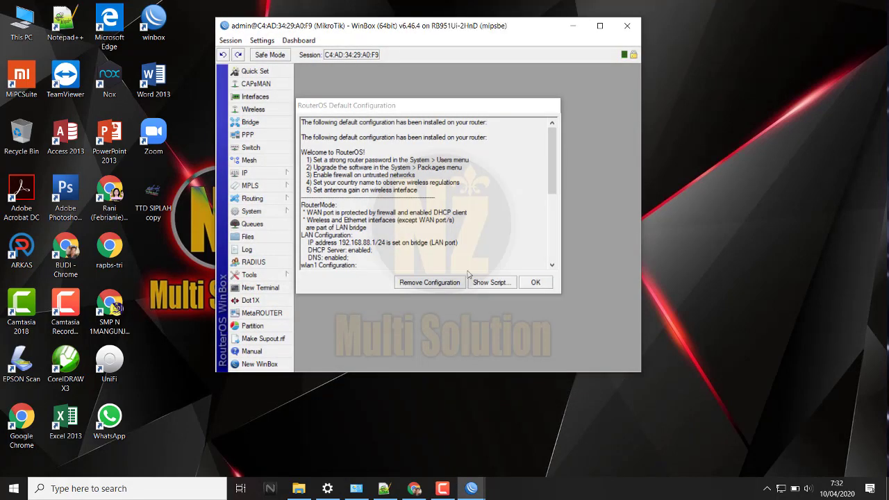
Step: Remove the router's default configuration, maximize the session window and reconnect to the router
left_click(413, 284)
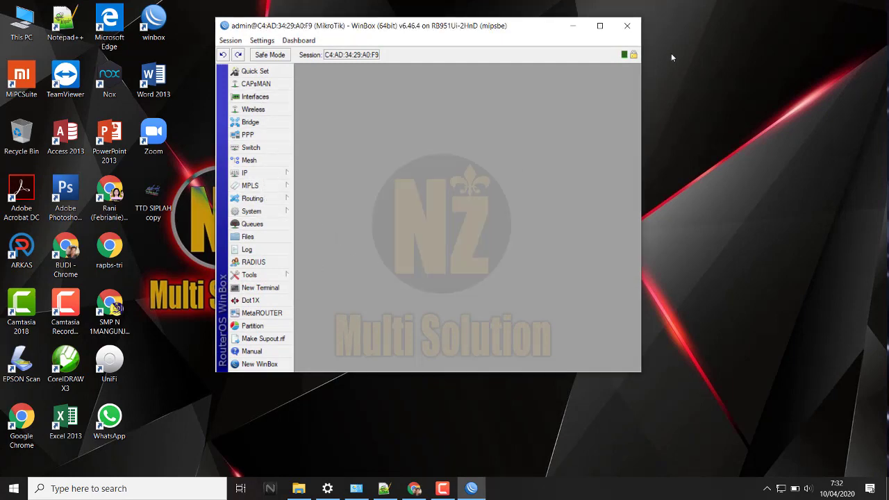
left_click(600, 26)
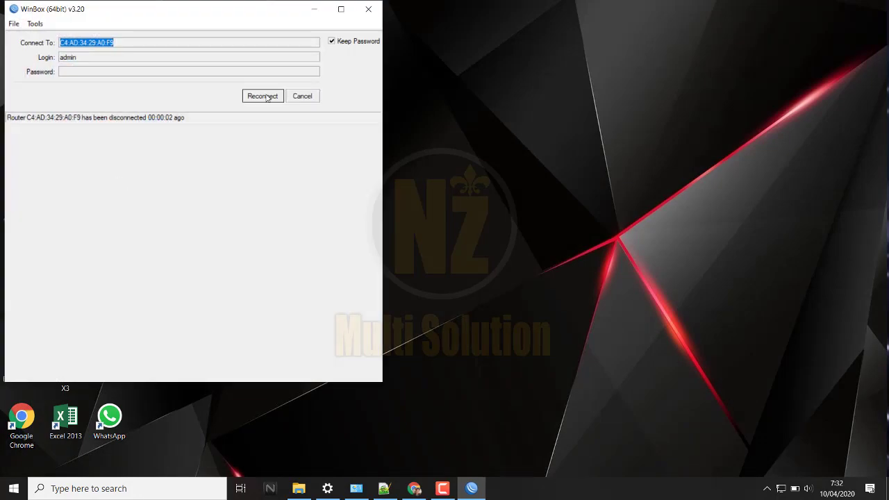
left_click(268, 98)
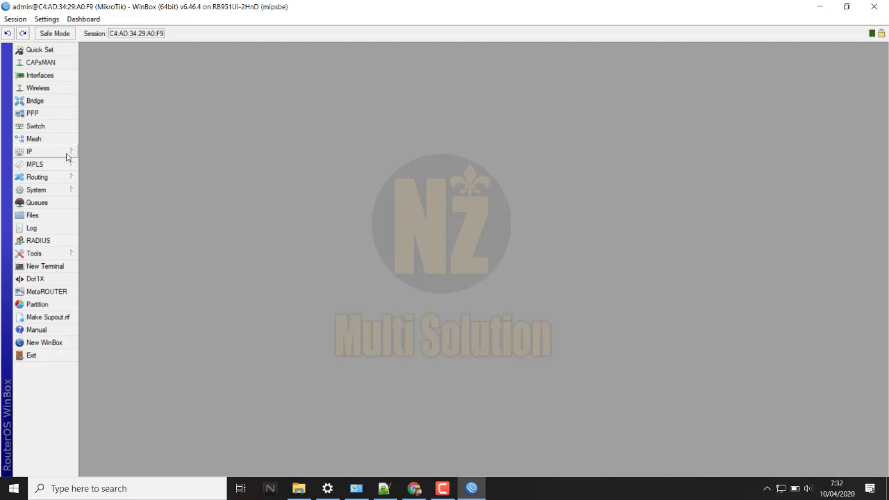
Step: Create a new entry in the router's IP address list and assign it to the ether1 interface
left_click(61, 152)
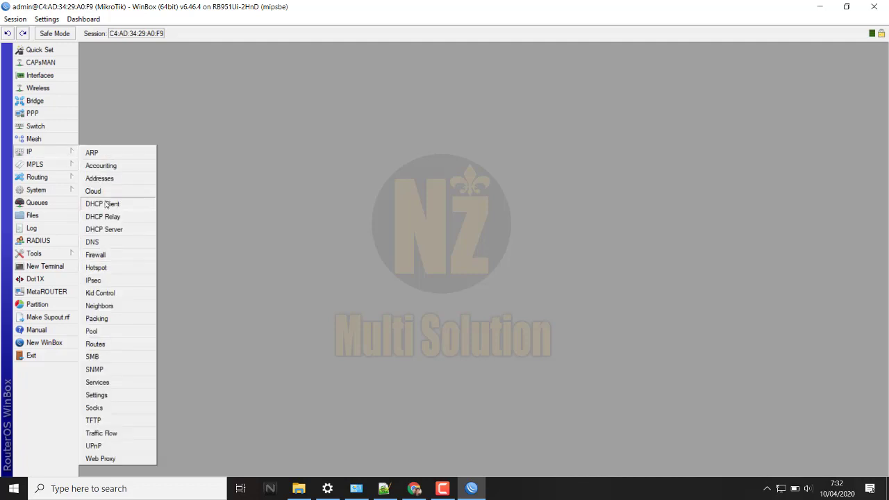
left_click(110, 179)
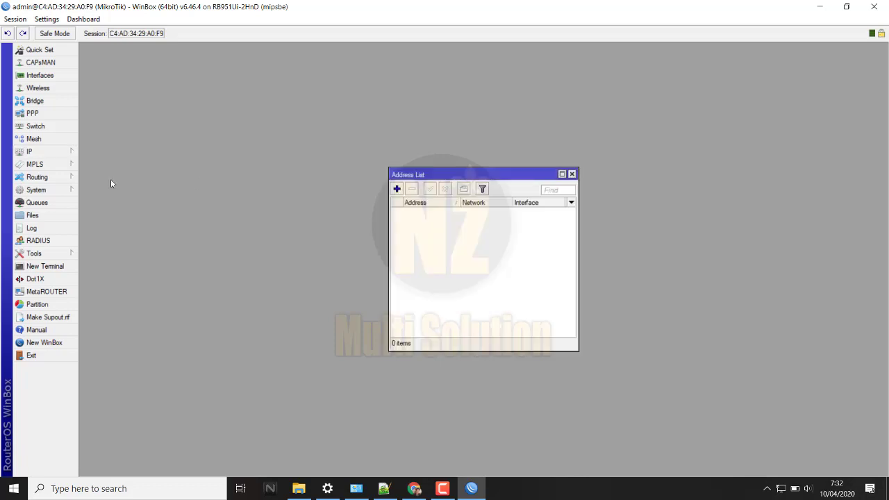
left_click(397, 190)
left_click(486, 209)
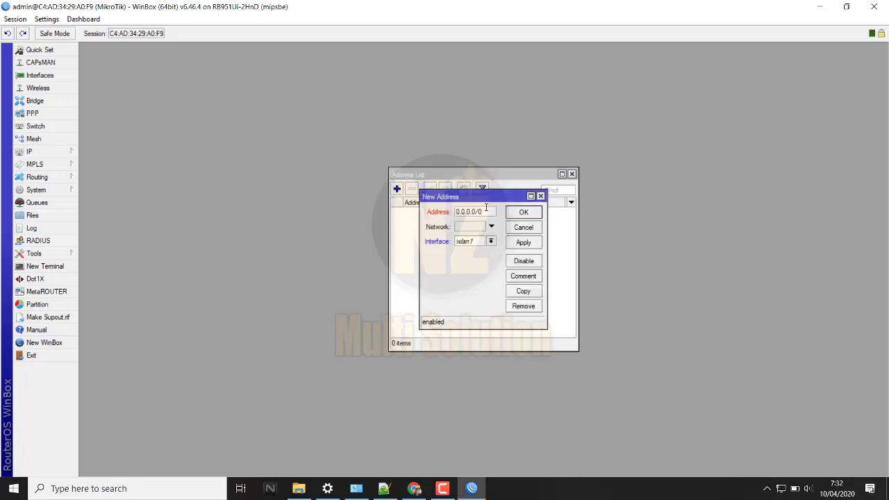
left_click_drag(486, 208, 392, 208)
type("17")
left_click(491, 241)
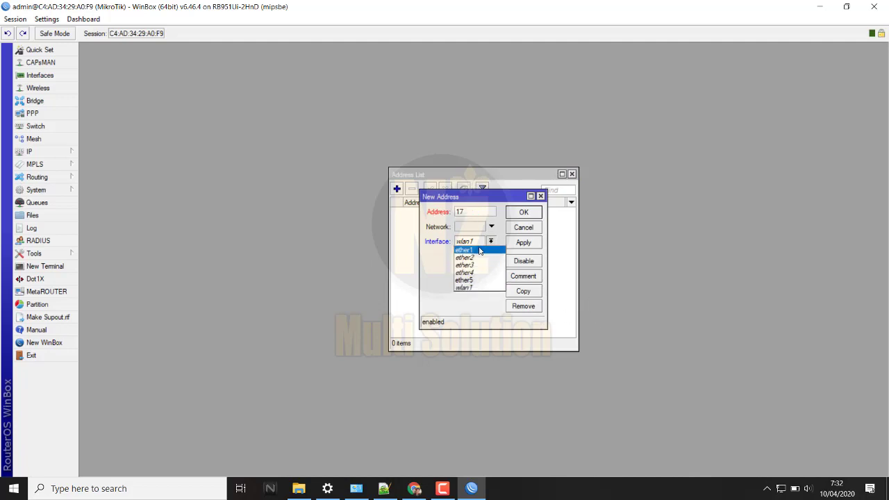
left_click(479, 250)
Step: Set the new entry's address to 192.168.101.5/24 and apply it
key("shift+Tab")
key("shift+Tab")
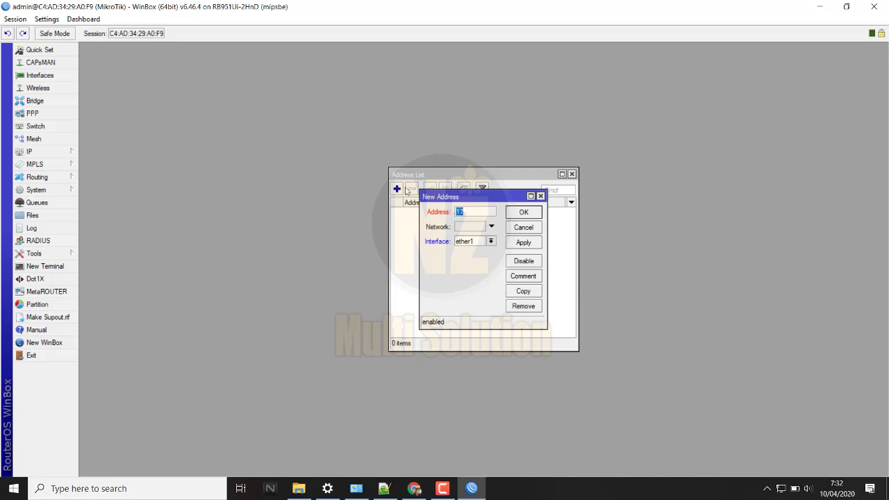
type("192.168.")
mouse_move(448, 491)
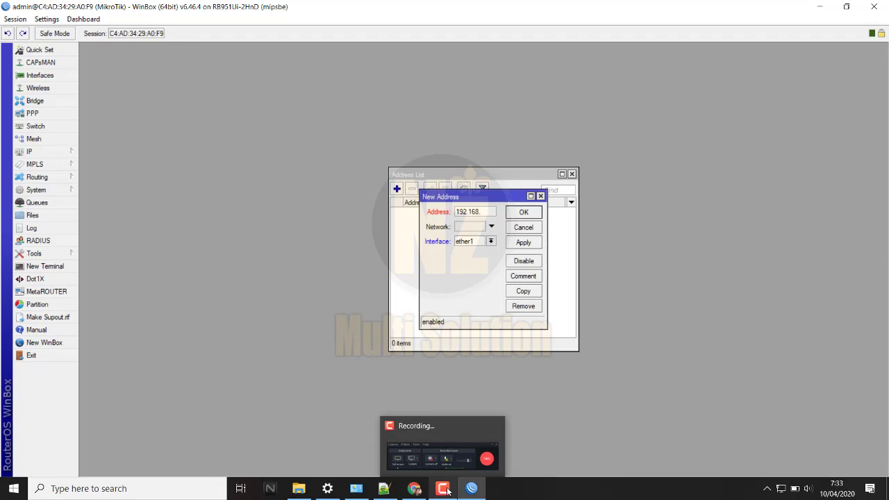
type("1")
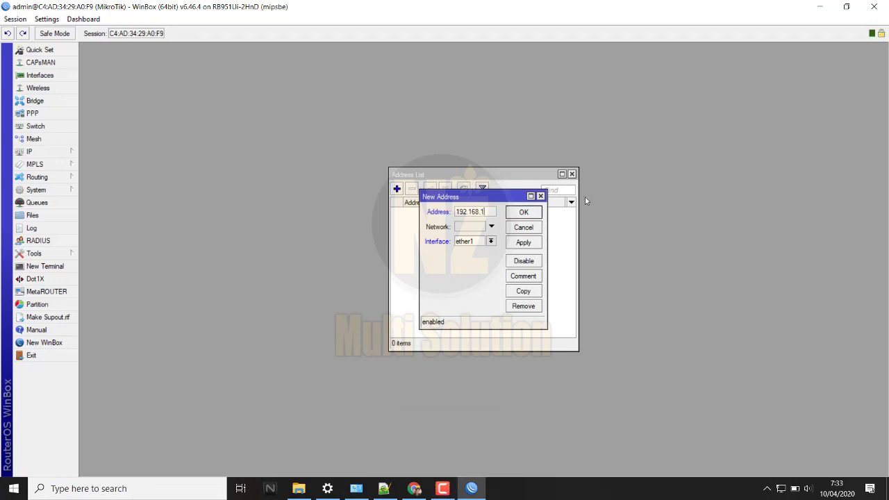
type("01.5/24")
key("Tab")
left_click(530, 243)
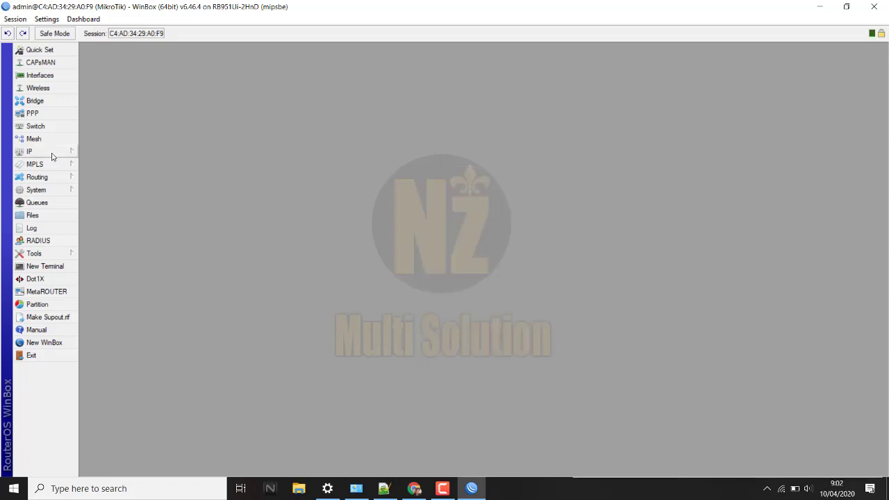
Step: Add a new IP route with the gateway 192.168.101.1 and apply it
left_click(52, 154)
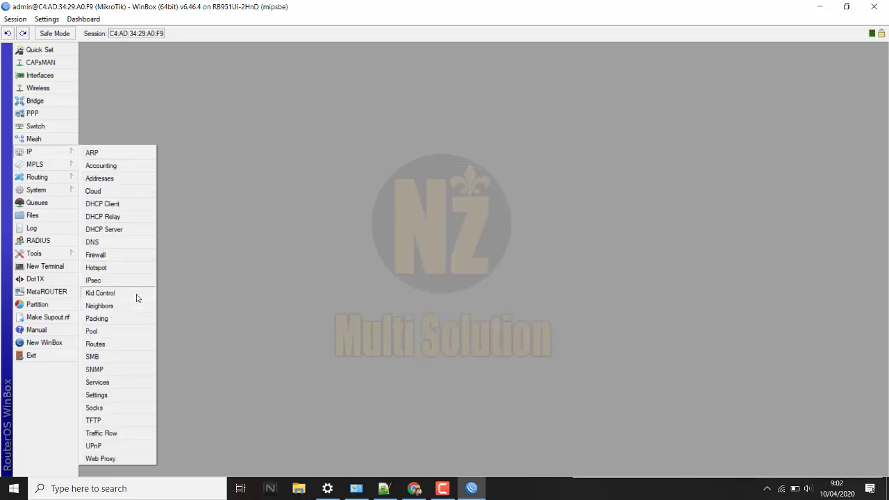
left_click(135, 345)
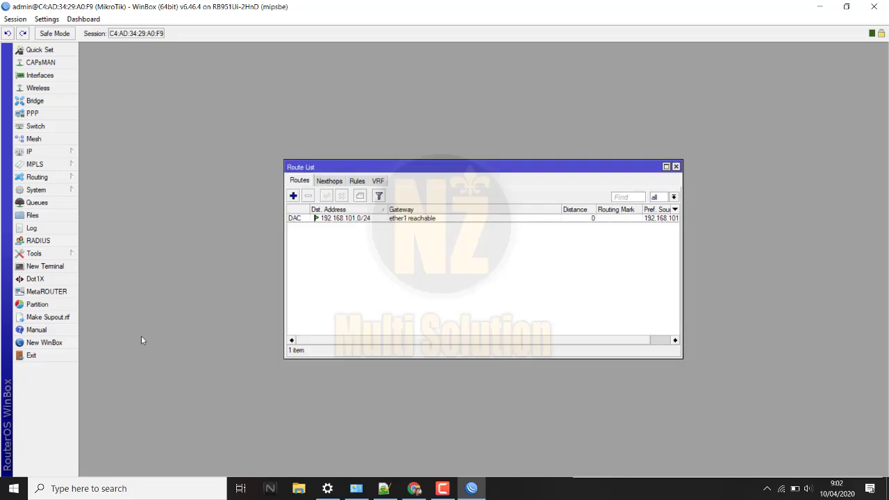
left_click(294, 197)
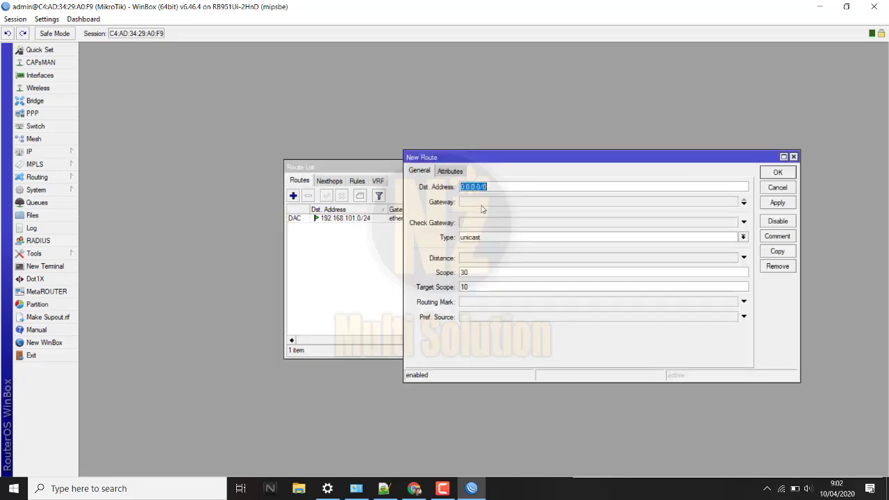
left_click(479, 203)
type("192.168")
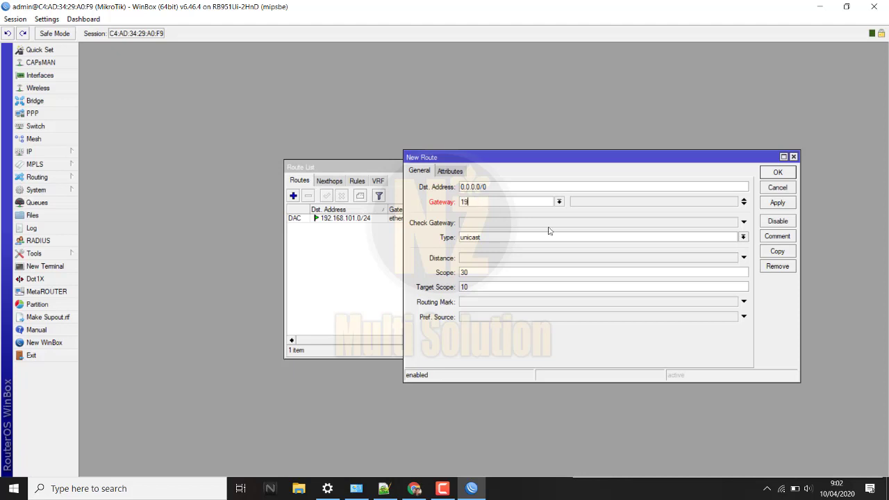
type(".101.1")
double_click(505, 201)
left_click(778, 202)
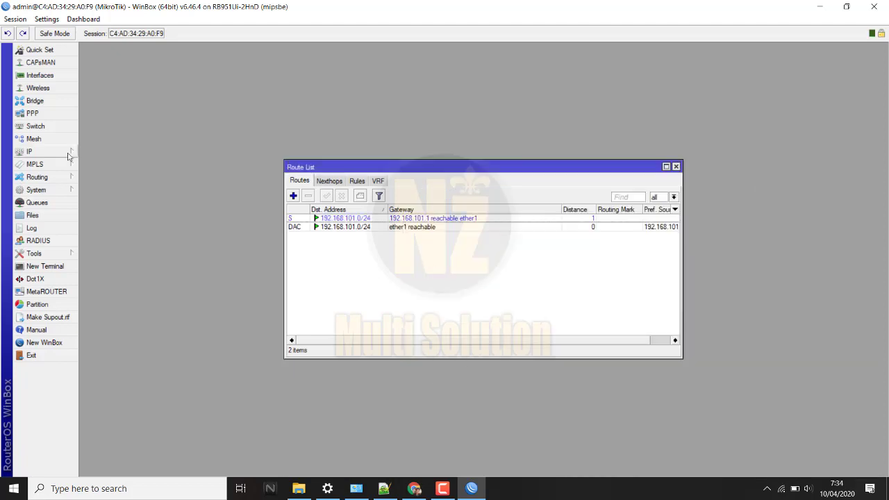
Step: Set the router's DNS servers to 8.8.8.8 and 8.8.4.4 and apply the settings
left_click(69, 156)
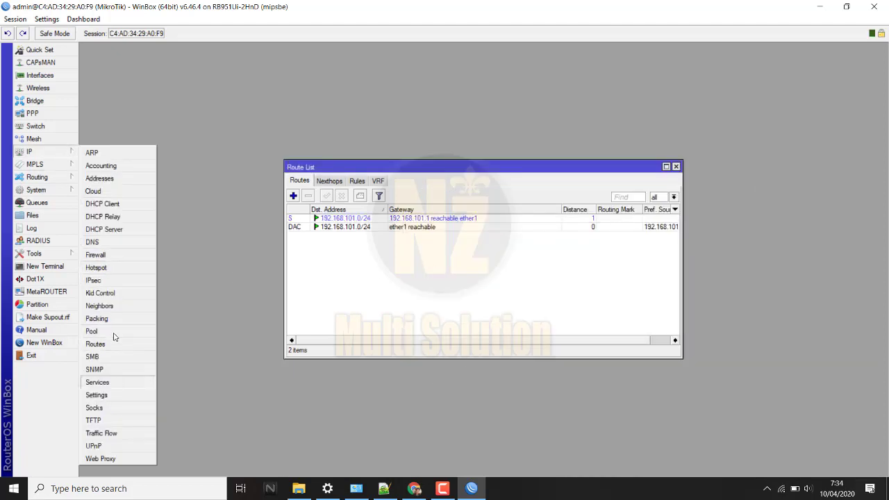
left_click(115, 248)
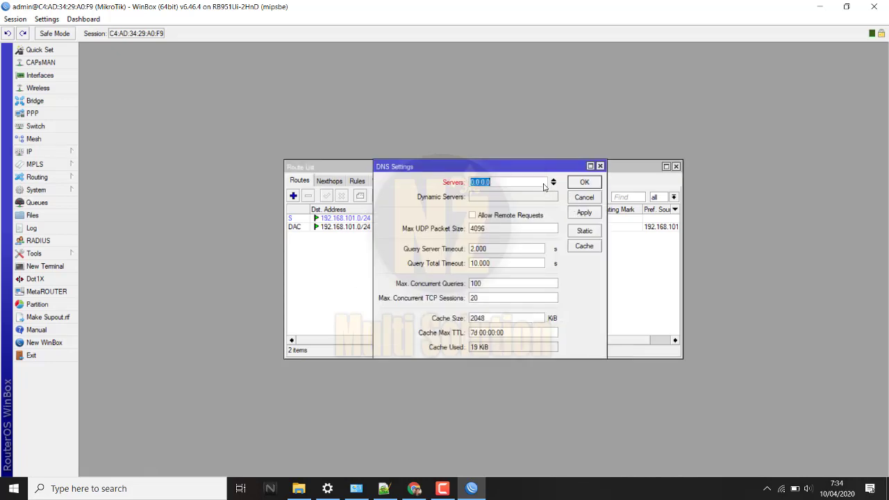
type("8.8.8.8")
left_click(553, 184)
type("8")
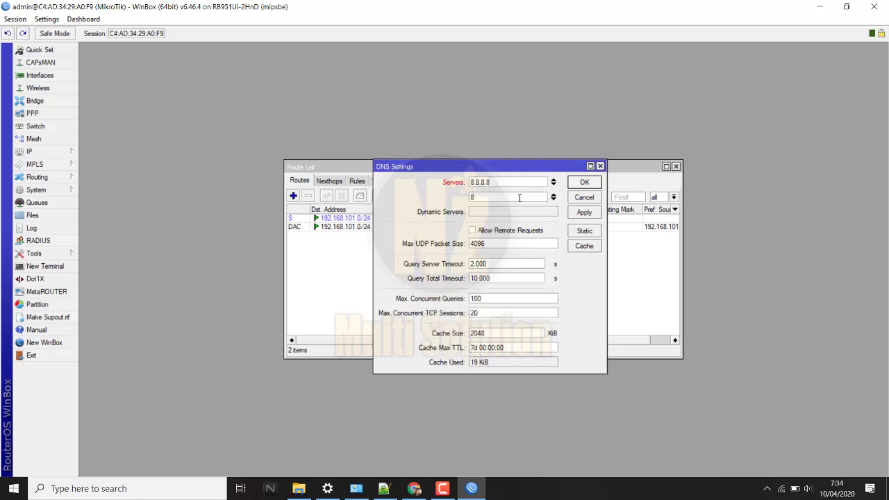
type(".8.4.4")
left_click(592, 216)
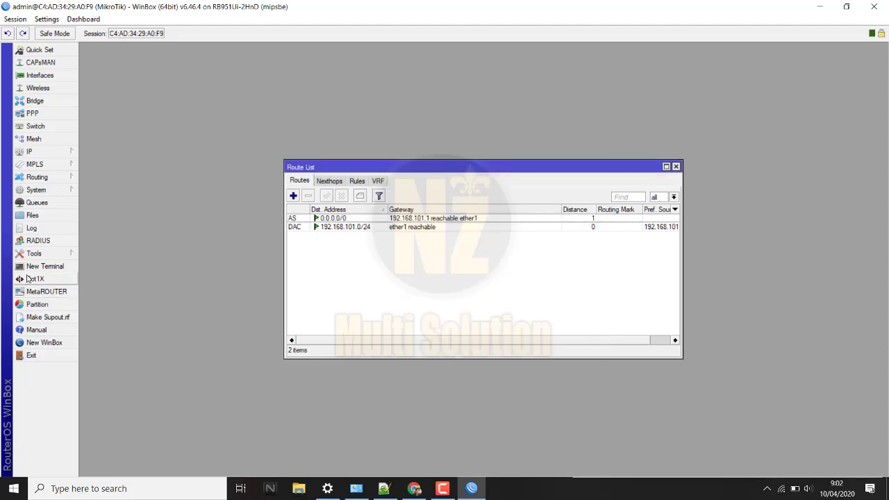
Step: Open a router terminal, ping 8.8.8.8 to test the internet connection, and stop the ping
left_click(45, 266)
type("ping 8.8.8.8")
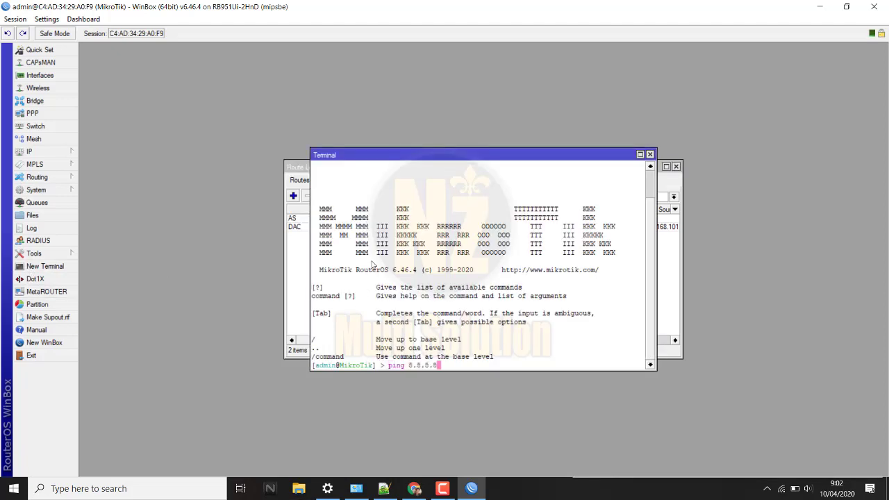
key("Return")
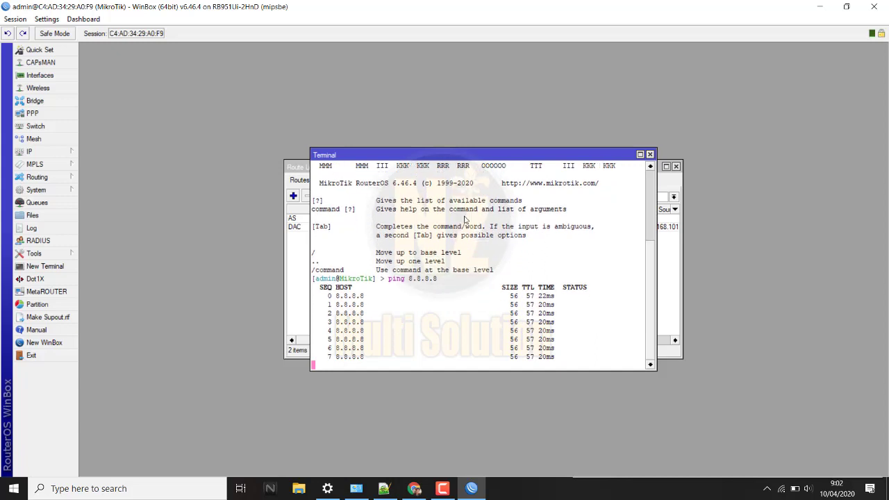
right_click(334, 358)
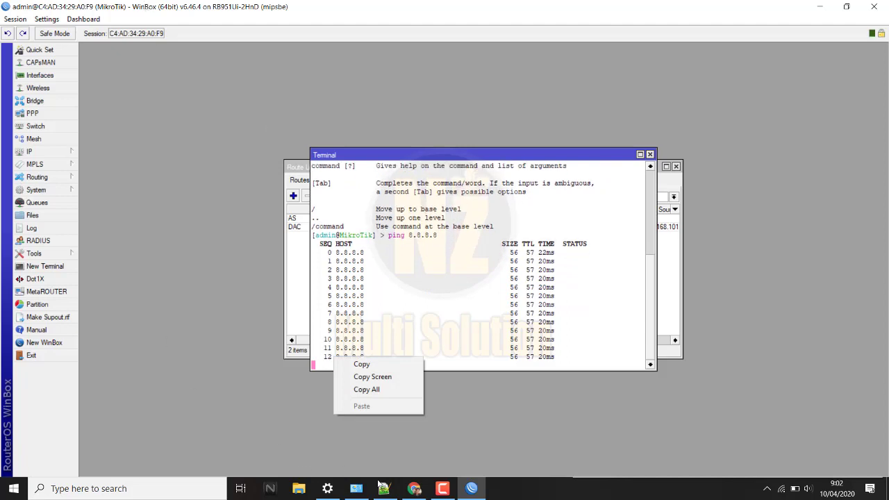
left_click(463, 338)
key("ctrl+c")
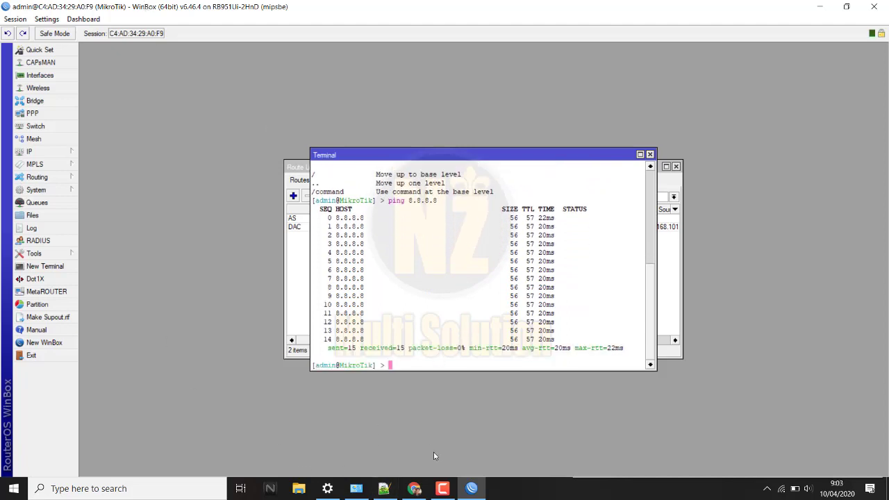
Step: Review the hotspot addresses in the Notepad++ interface plan, return to WinBox and close the terminal
left_click(383, 488)
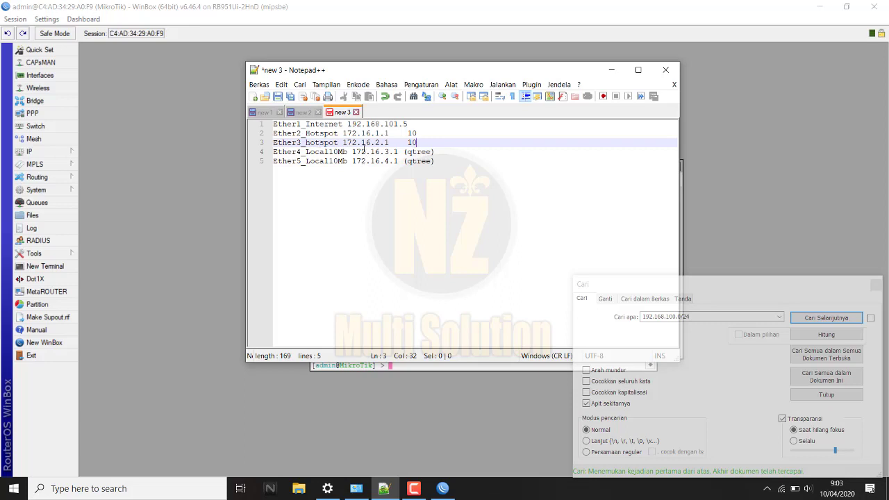
left_click_drag(394, 141, 343, 149)
left_click(413, 142)
left_click(410, 132)
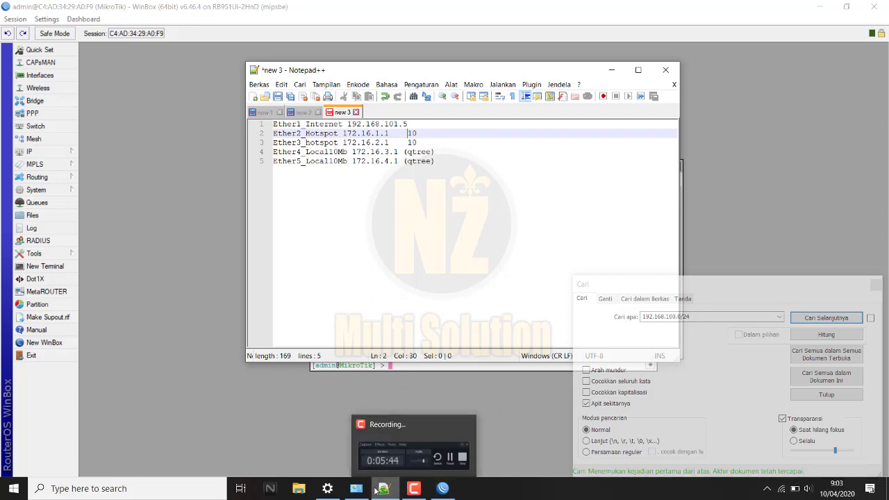
mouse_move(368, 492)
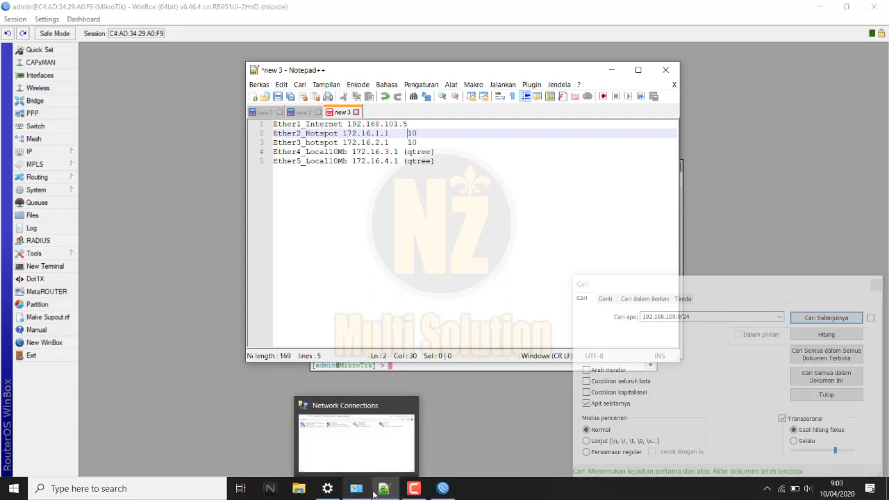
left_click(443, 488)
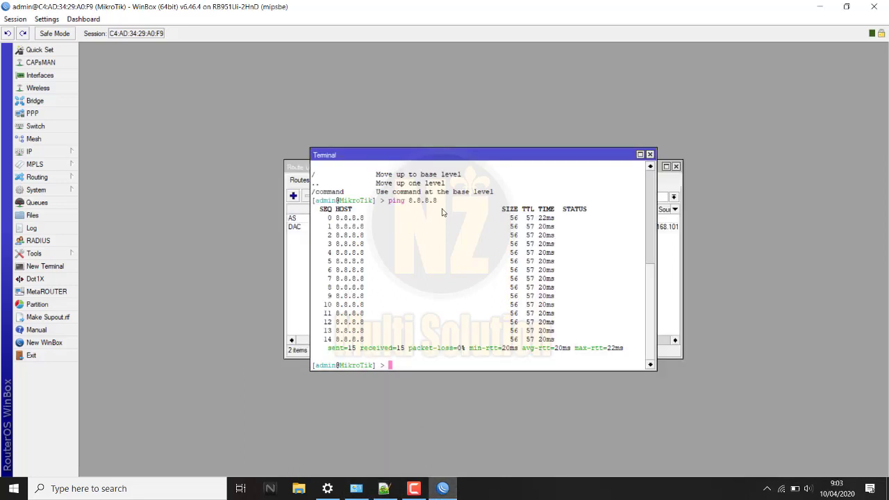
left_click(650, 154)
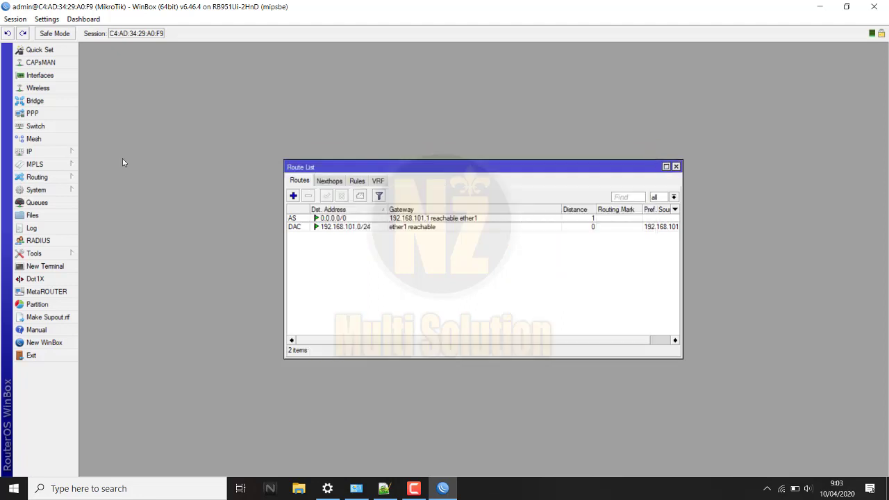
Step: Review the DNS server entries in the router's DNS settings and close them without changes
left_click(29, 151)
left_click(124, 242)
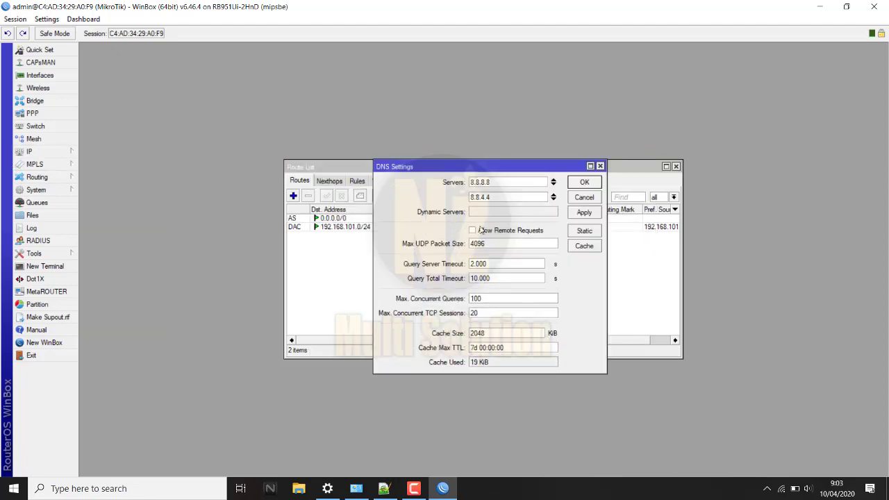
left_click_drag(493, 182, 450, 197)
left_click(577, 200)
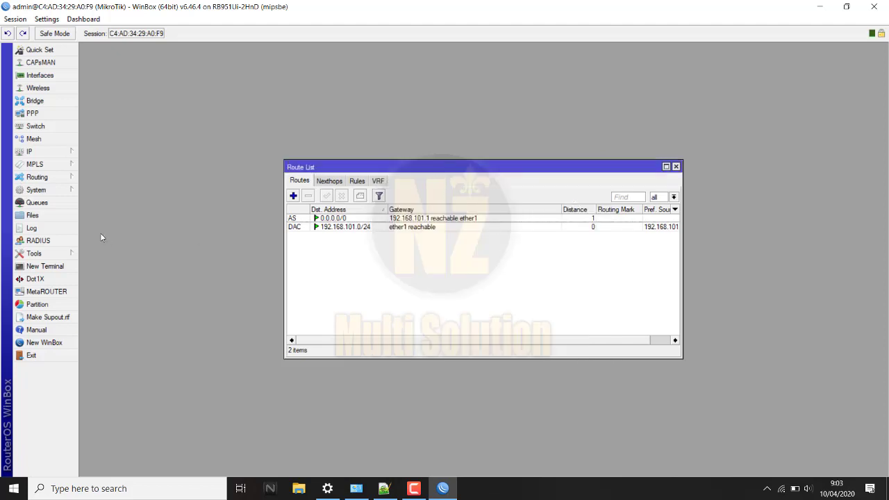
Step: Inspect the general and action settings of the existing firewall NAT rule and close it without changes
left_click(31, 152)
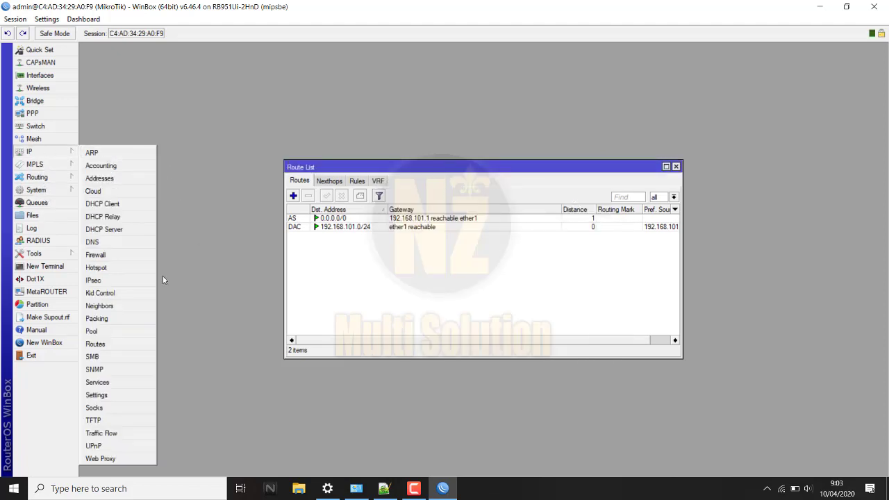
left_click(115, 255)
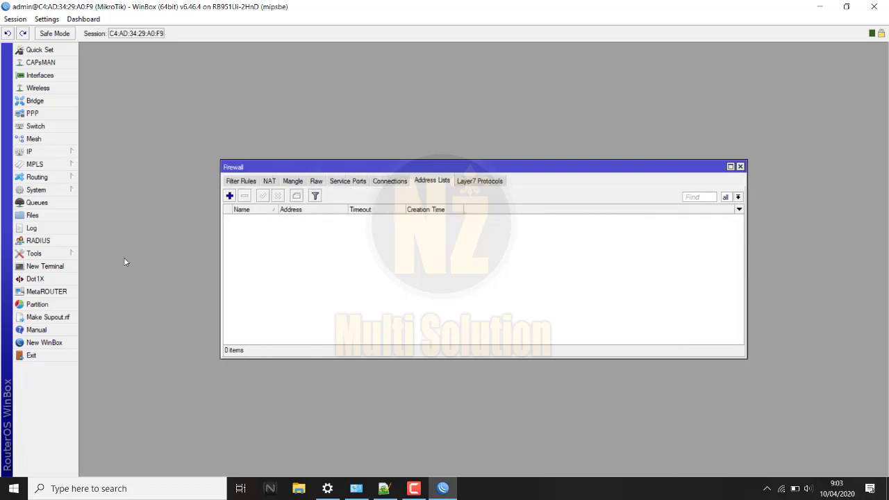
left_click(267, 184)
double_click(282, 221)
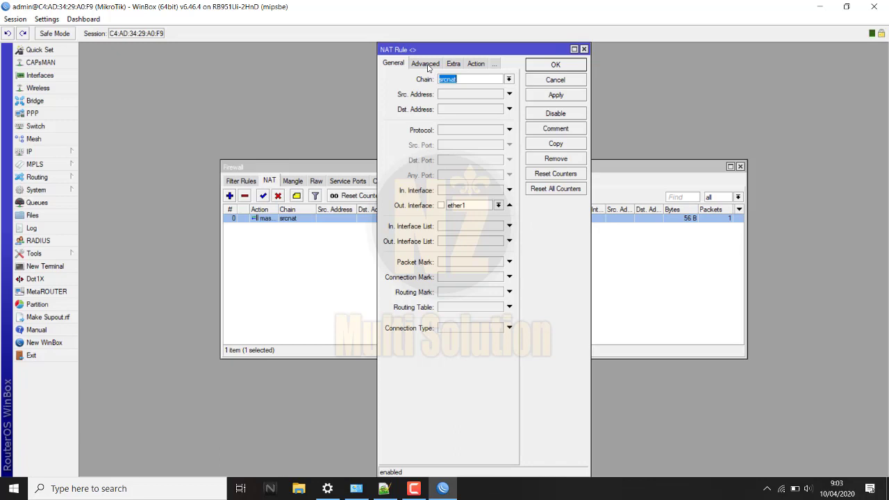
left_click(476, 66)
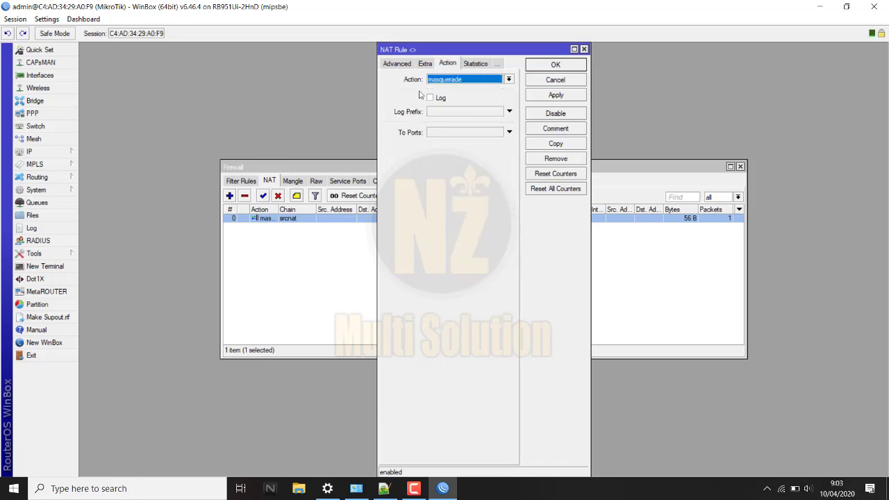
left_click(554, 81)
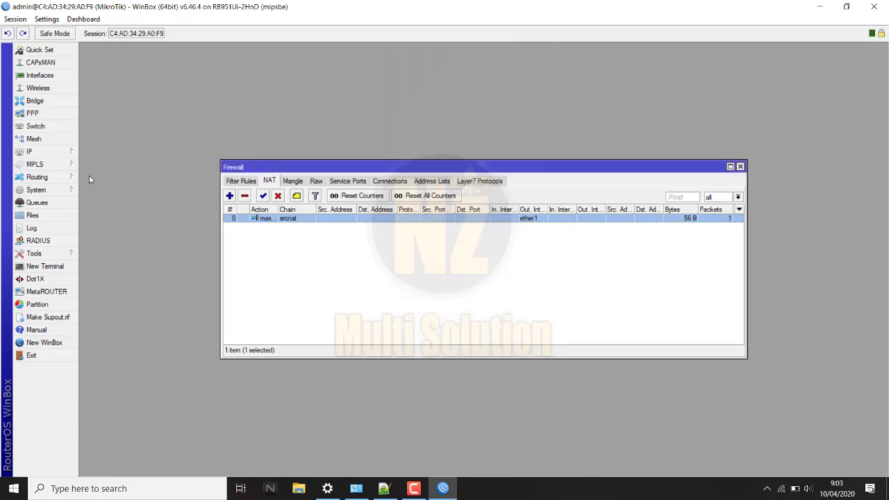
left_click(31, 152)
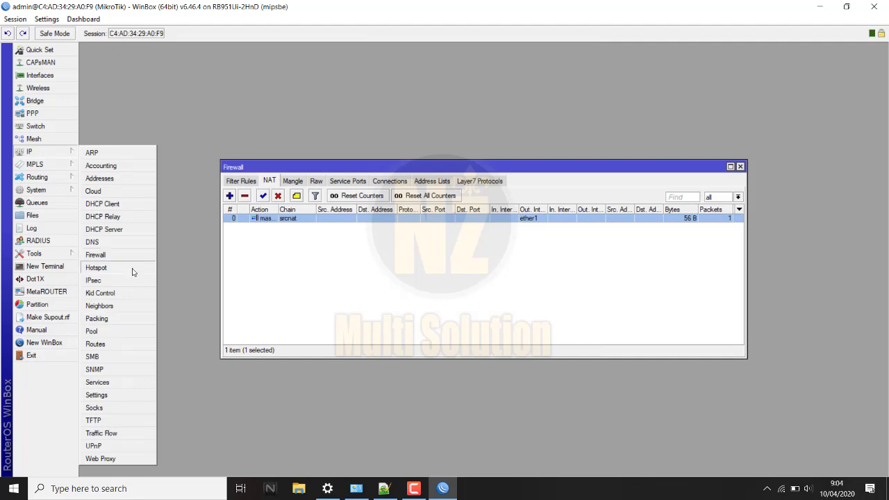
left_click(233, 267)
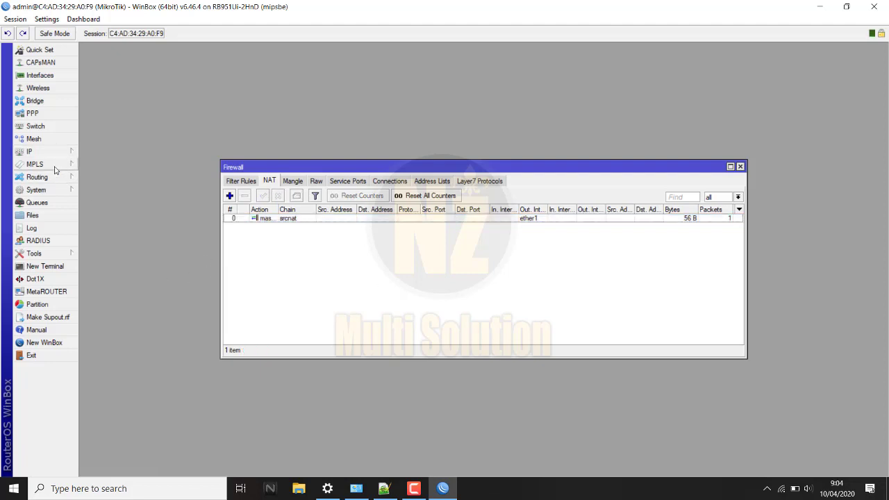
Step: Open the interface list and rename the ether1 interface as ether1_Internet
left_click(47, 76)
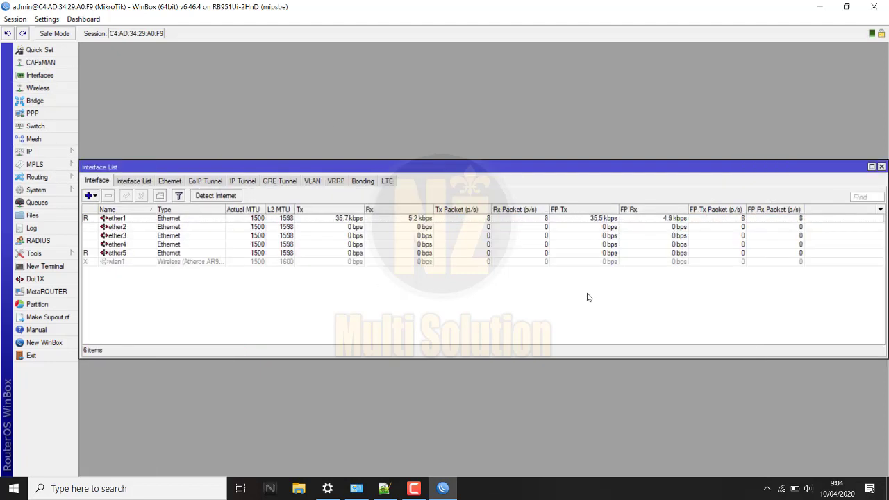
left_click(140, 223)
double_click(190, 223)
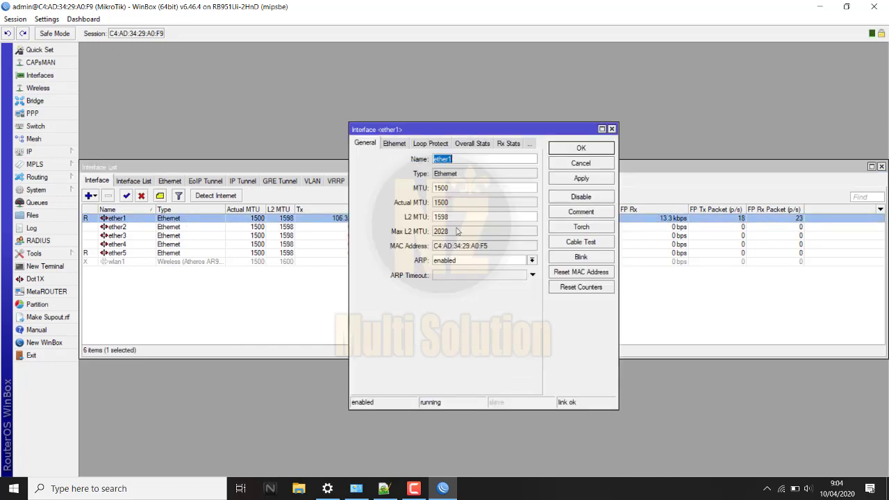
left_click(476, 159)
type("_Internet")
left_click(581, 148)
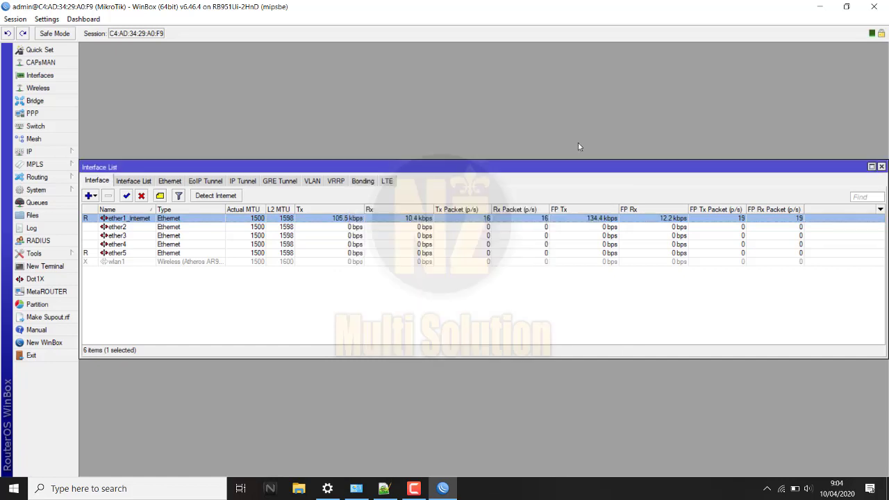
Step: Rename the ether2 interface as ether2_Hotspot
double_click(147, 227)
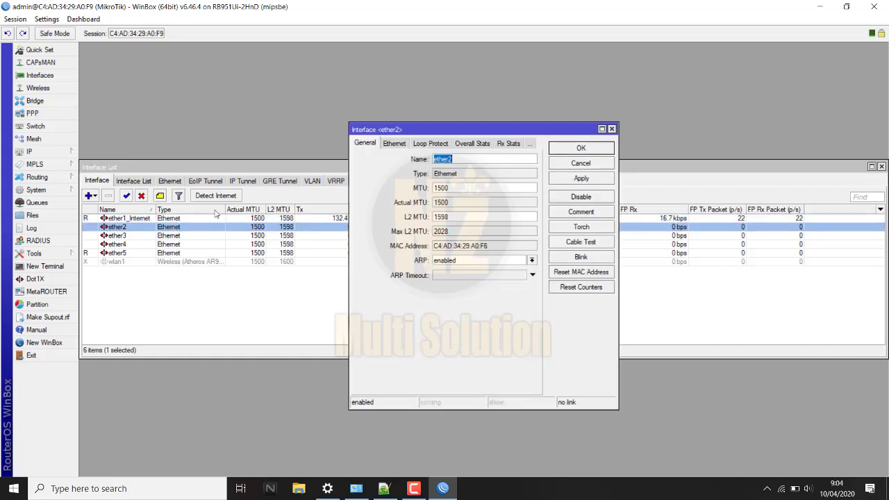
left_click(491, 157)
type("_Hotspot")
left_click(581, 178)
left_click(579, 149)
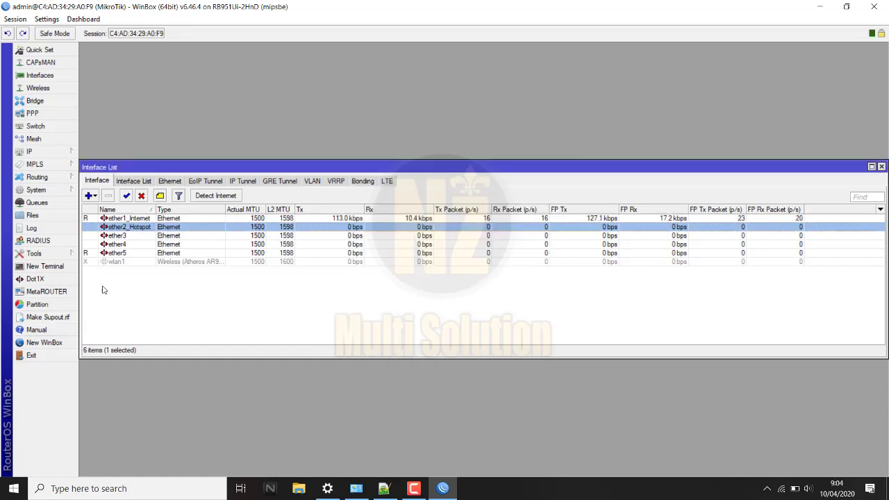
Step: Rename the ether3 interface as ether3_Hotspot
double_click(115, 235)
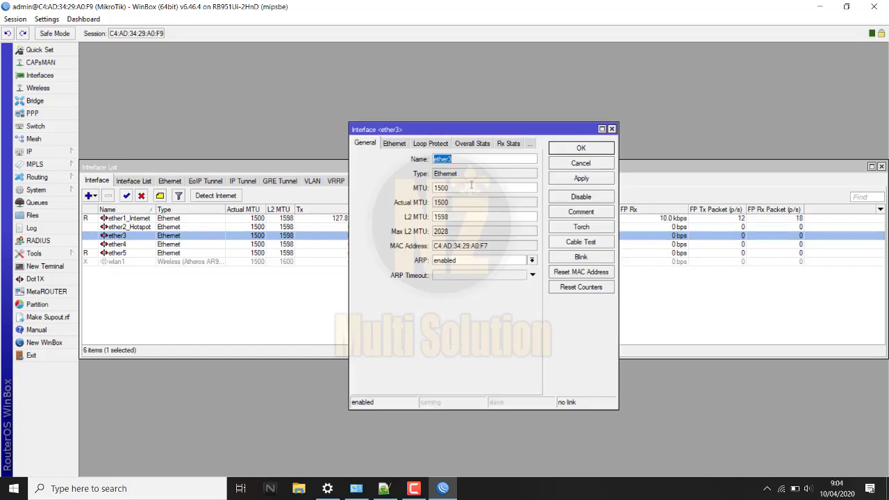
key("End")
type("_Hotspot")
left_click(582, 178)
left_click(581, 148)
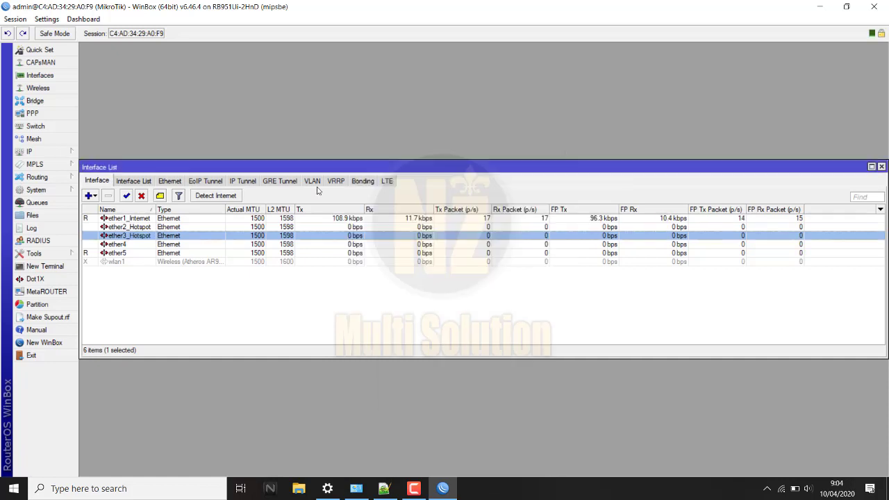
Step: Number the two hotspot interfaces by renaming them as ether2_Hotspot1 and ether3_Hotspot2
double_click(149, 228)
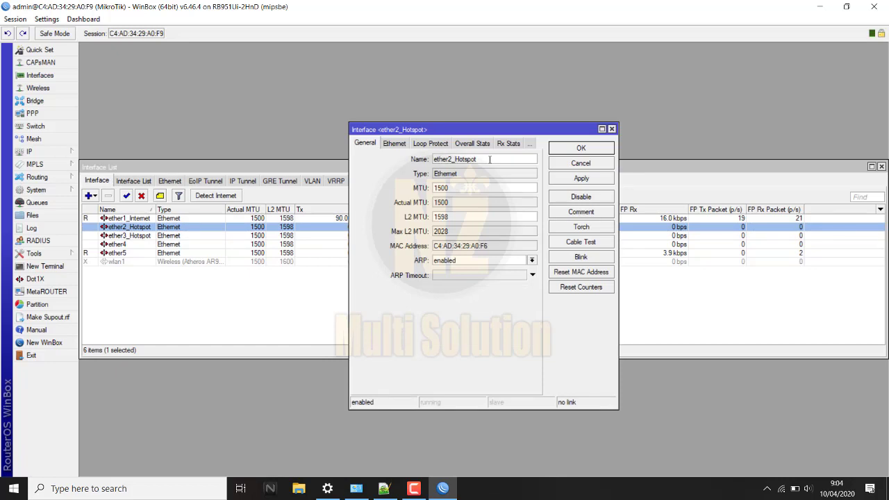
type("1")
left_click(568, 150)
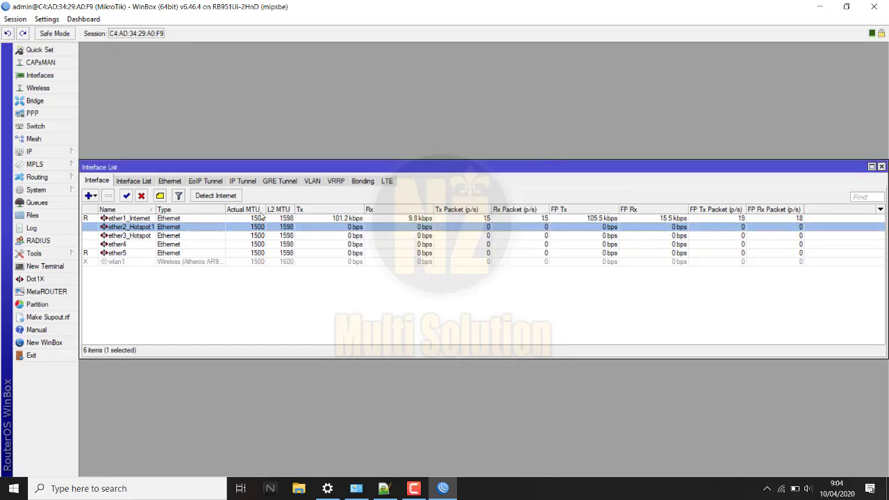
double_click(139, 238)
left_click(490, 162)
type("2")
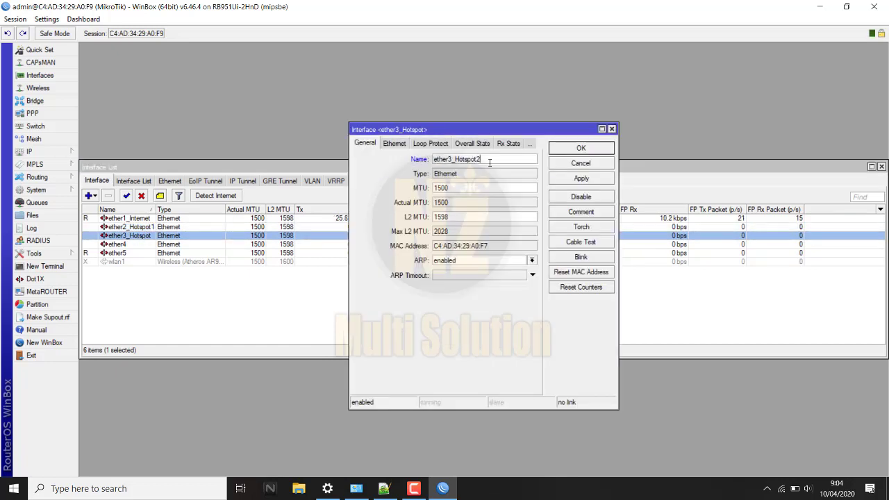
left_click(558, 150)
Step: Rename the ether4 interface as ether4_Local1 and apply the change
left_click(149, 244)
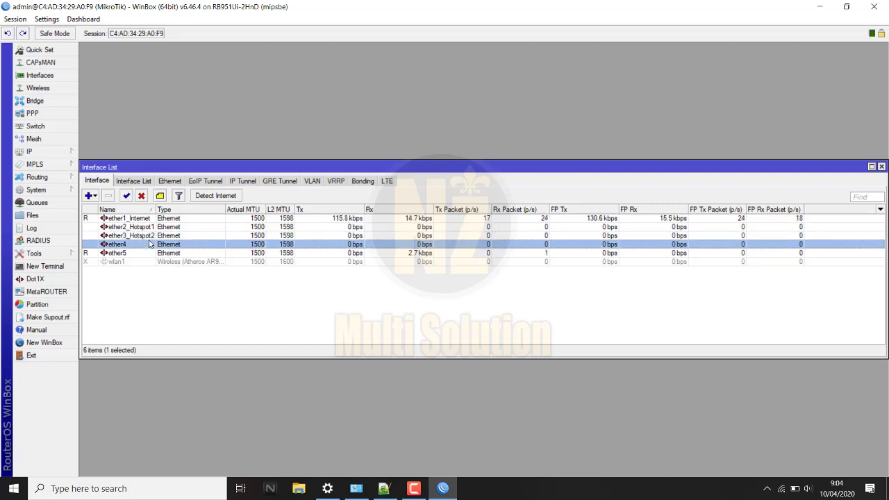
double_click(148, 244)
left_click(463, 160)
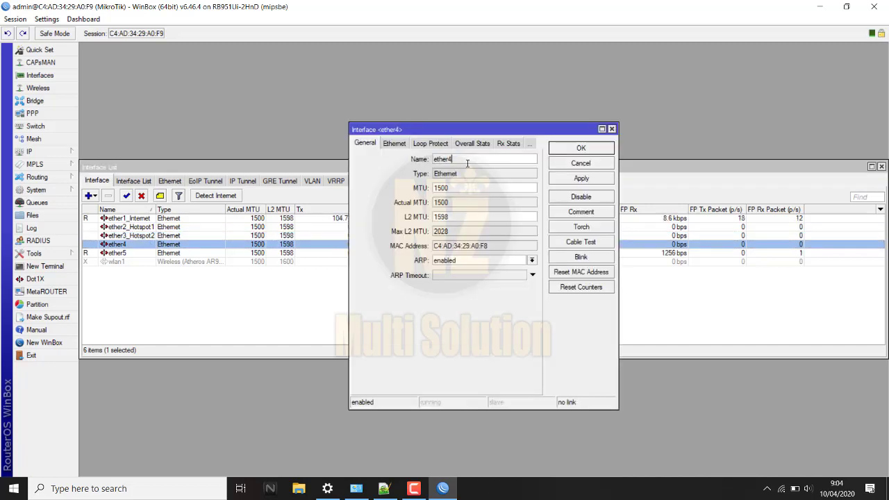
type("_Local1")
left_click(558, 178)
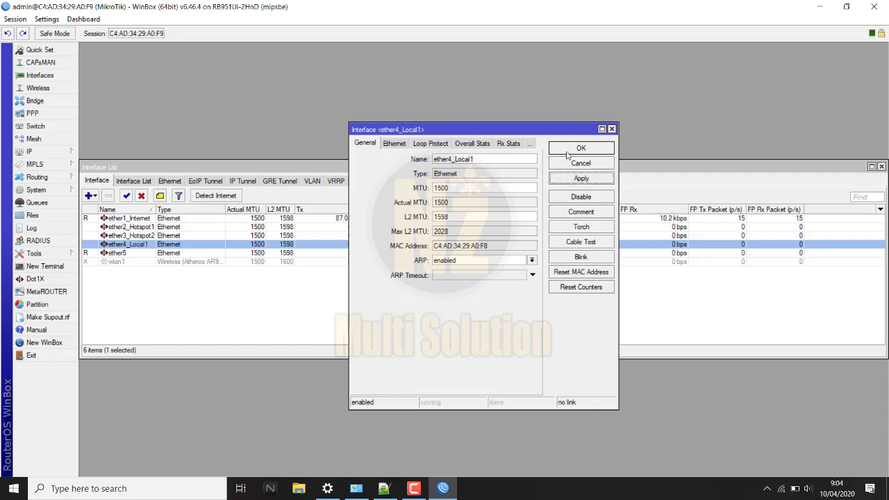
Step: Close the ether4 settings and rename the ether5 interface as ether5_Local2
left_click(569, 150)
double_click(166, 253)
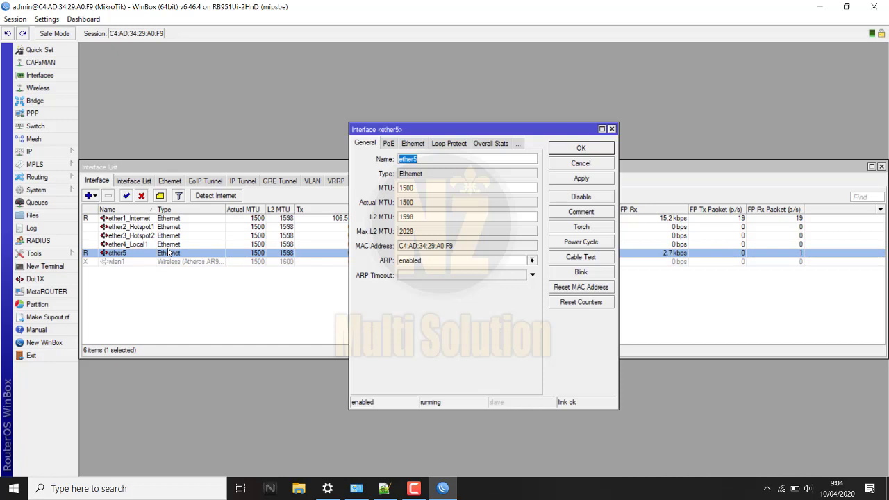
left_click(436, 162)
type("_local2")
left_click(420, 159)
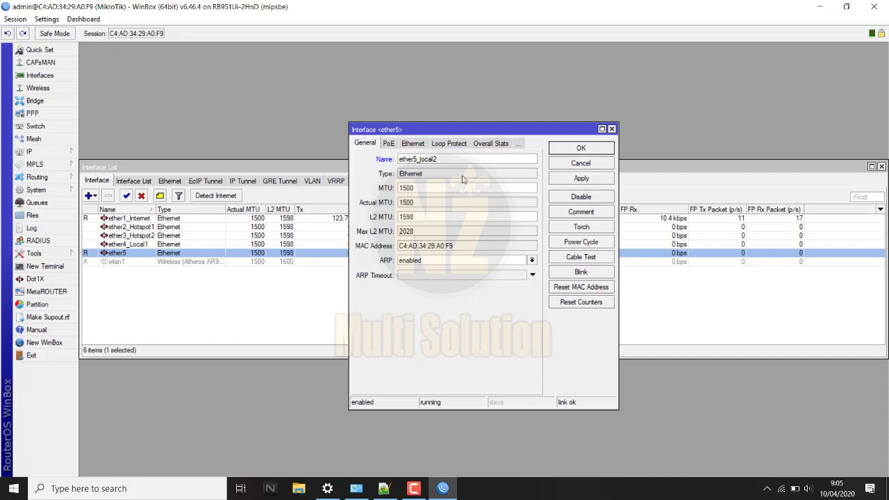
key("Delete")
type("L")
left_click(581, 179)
left_click(567, 150)
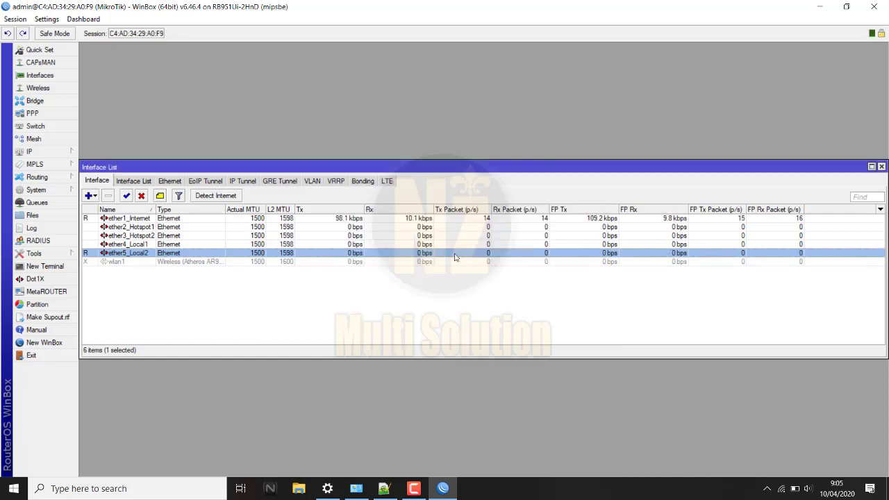
Step: Check the planned IP address of each interface in the Notepad++ notes
left_click(227, 271)
left_click(207, 245)
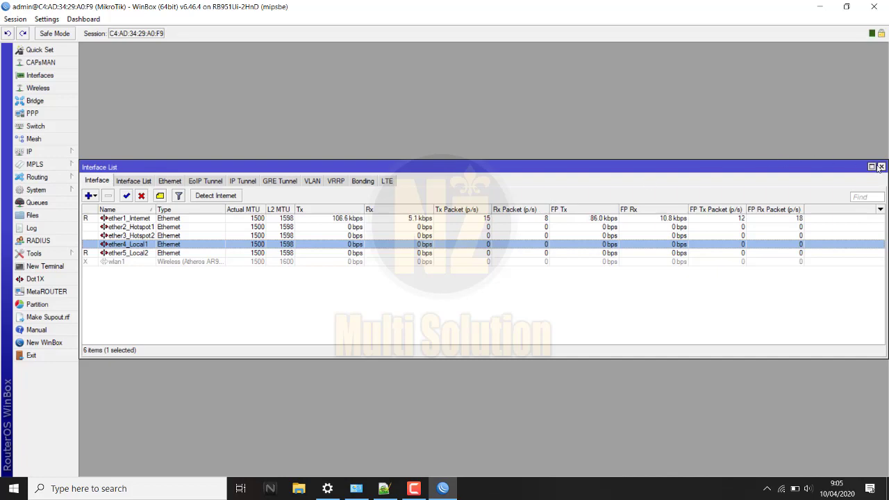
left_click(383, 490)
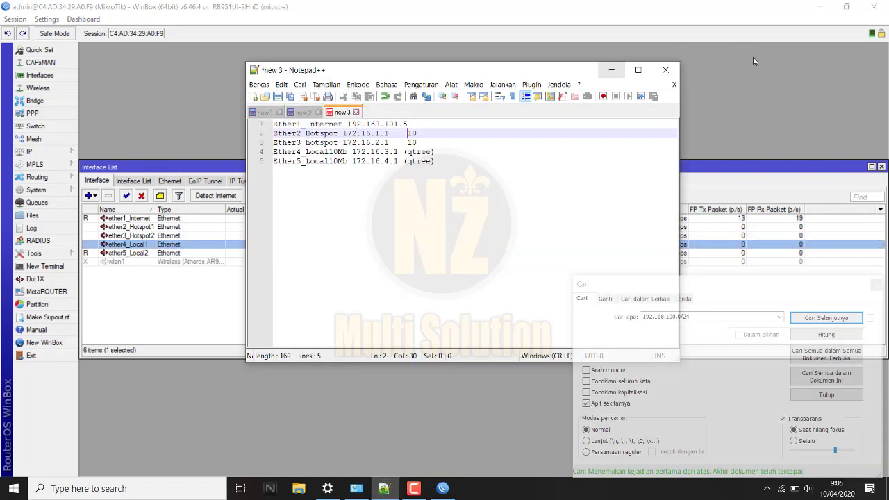
left_click(611, 70)
left_click(30, 153)
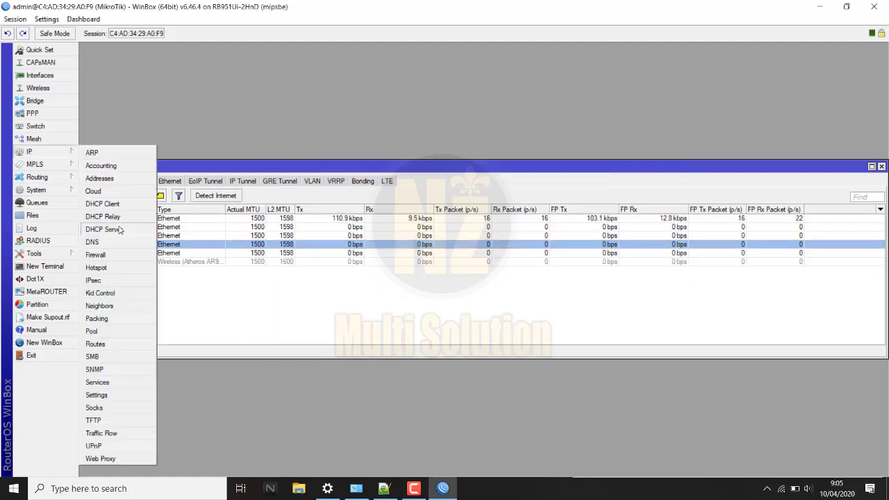
left_click(123, 267)
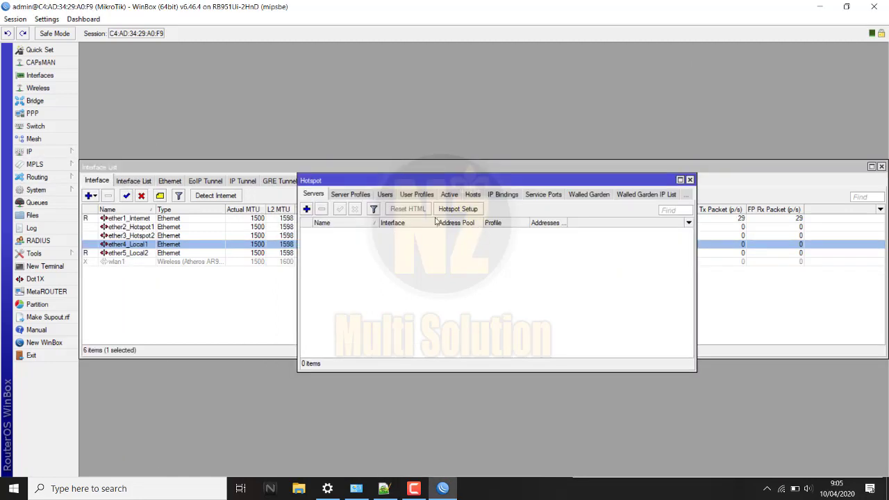
left_click(459, 209)
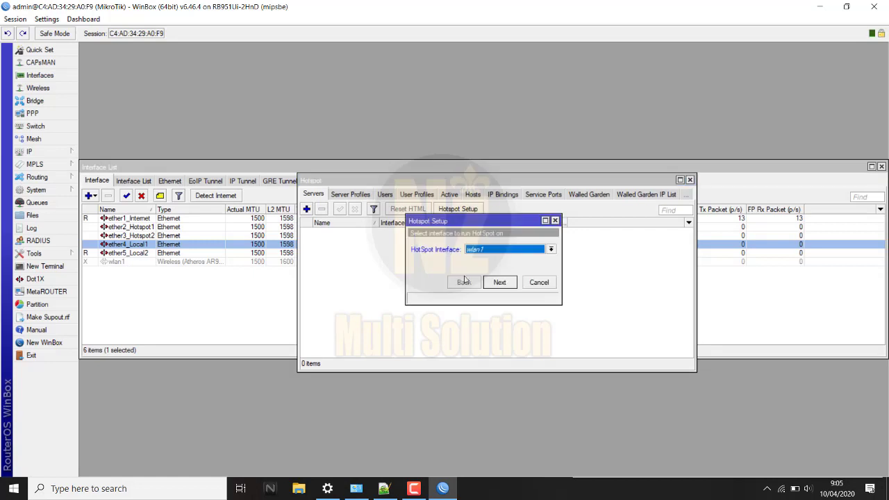
left_click(507, 250)
left_click(508, 266)
left_click(500, 282)
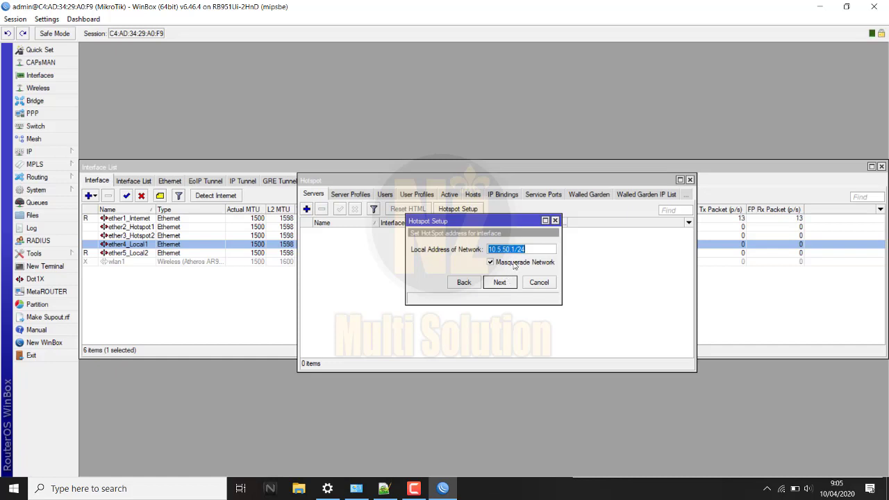
left_click(539, 282)
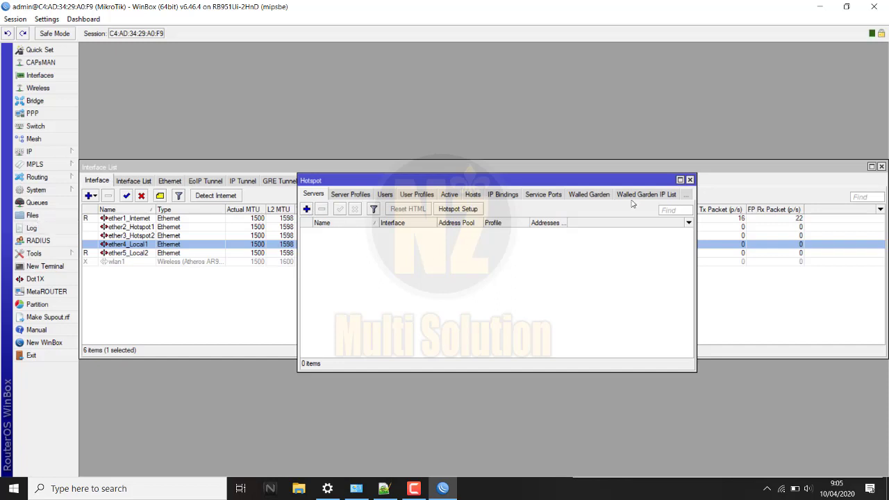
left_click(690, 180)
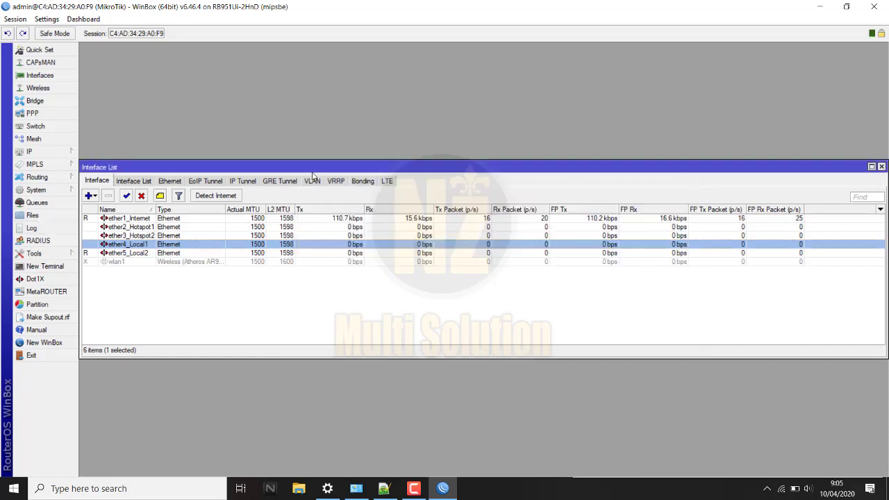
Step: Add the IP address 172.16.1.1/24 to the router's address list on interface ether2_Hotspot1
left_click(29, 151)
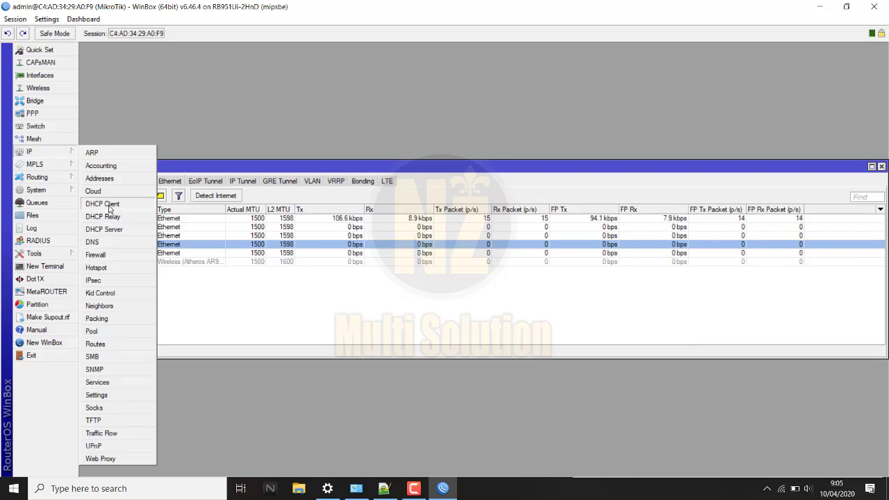
left_click(99, 179)
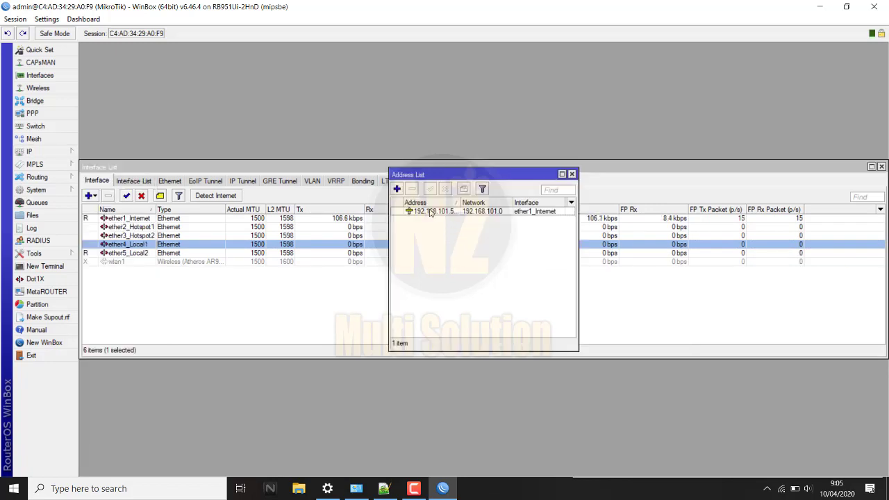
left_click(397, 189)
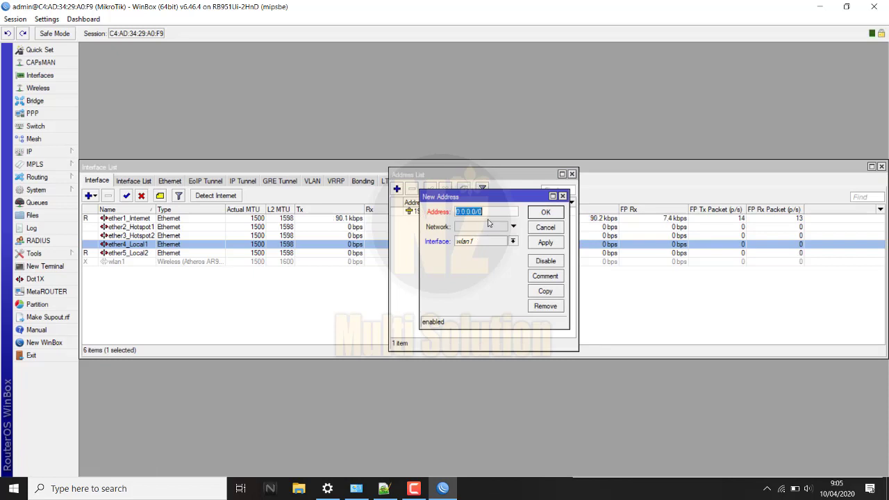
type("172.16.1.1/24")
left_click(489, 241)
left_click(498, 258)
left_click(504, 241)
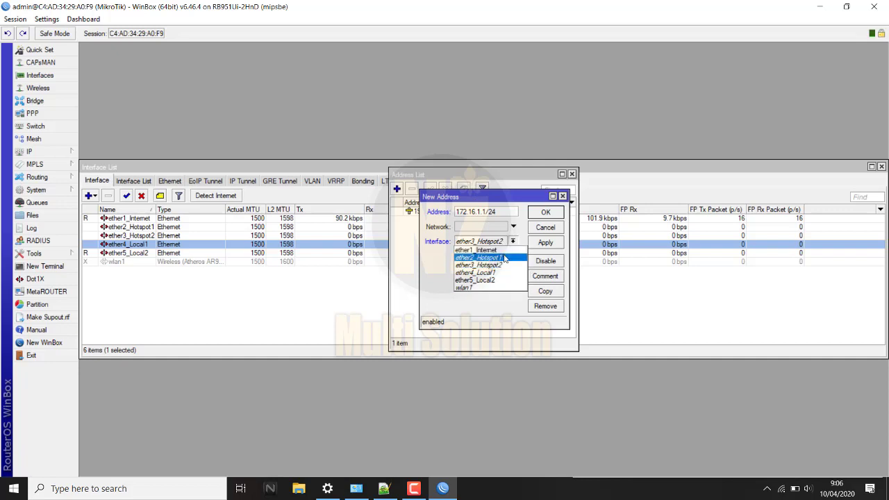
left_click(506, 258)
left_click(555, 242)
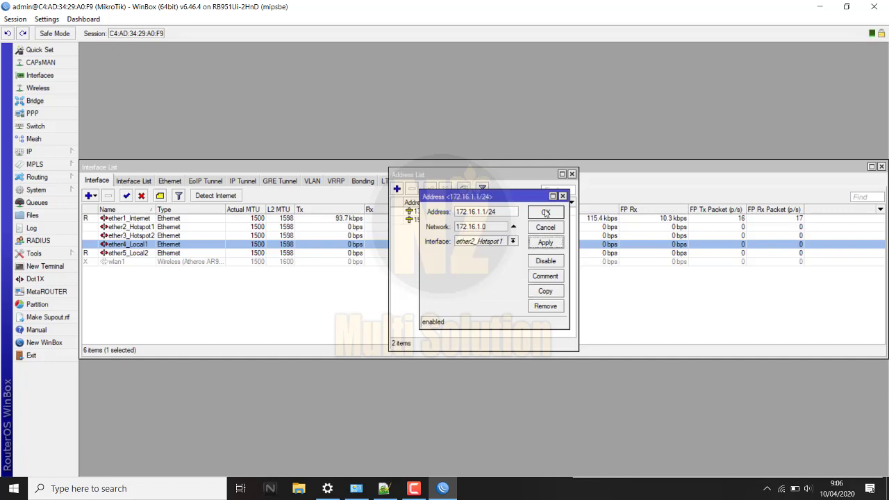
left_click(548, 213)
Step: Add the IP address 172.16.2.1 on interface ether3_Hotspot2
left_click(397, 189)
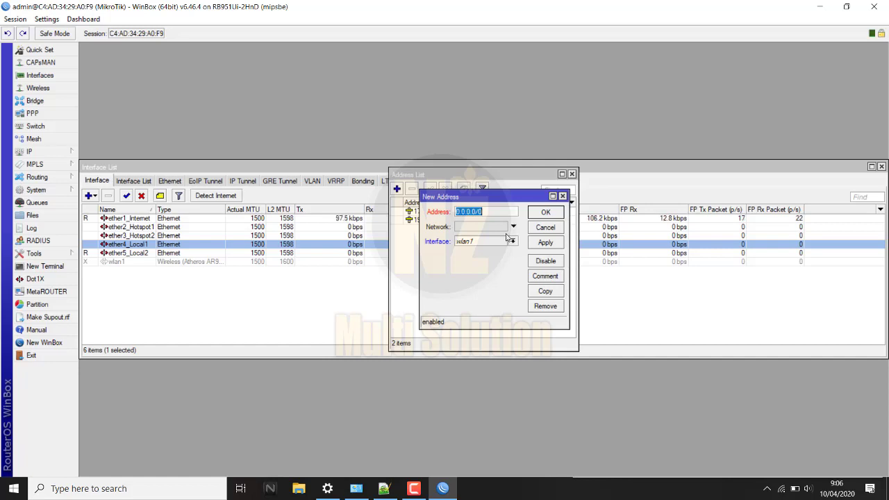
type("172.16.2")
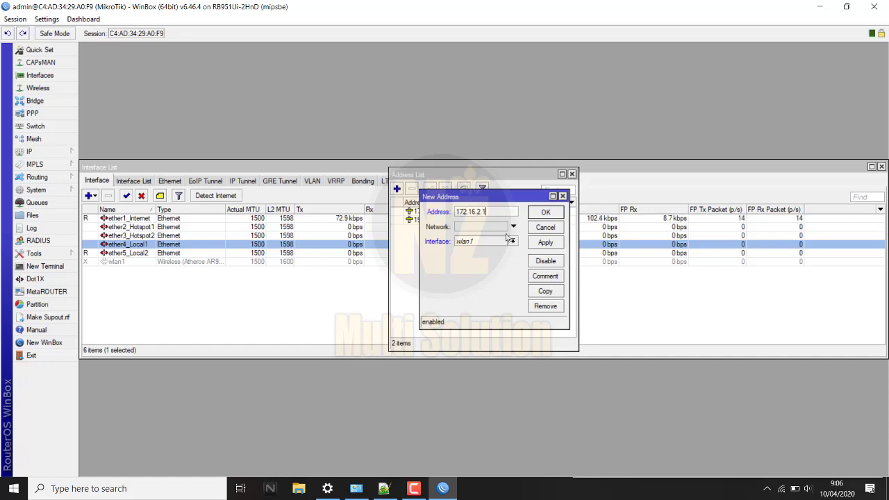
type(".1")
left_click(513, 242)
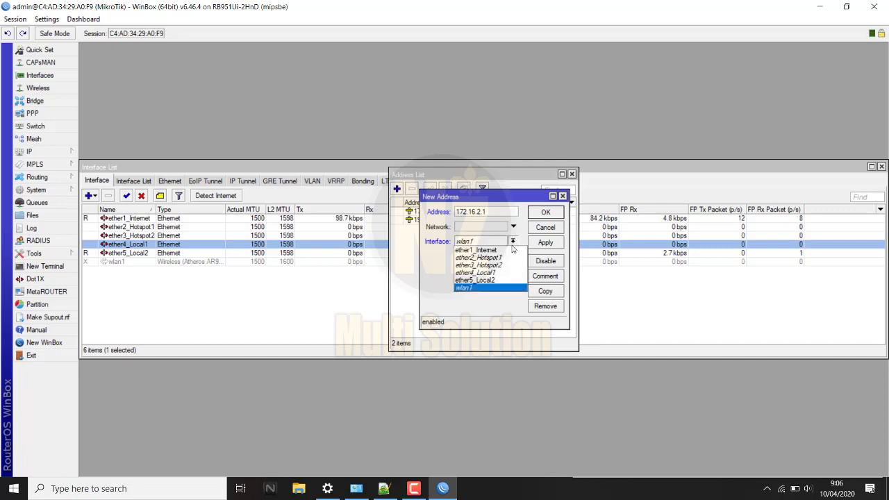
left_click(486, 265)
left_click(545, 242)
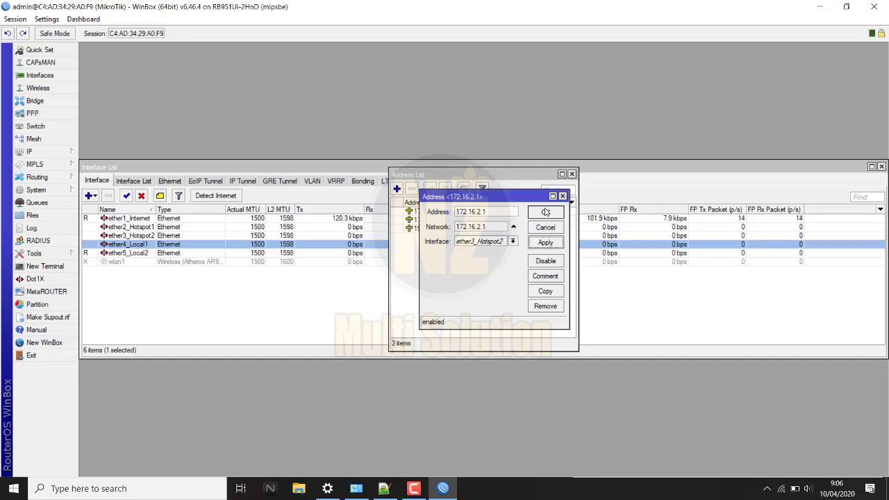
left_click(546, 212)
Step: Add the /24 prefix to the ether3_Hotspot2 address, making it 172.16.2.1/24
double_click(490, 228)
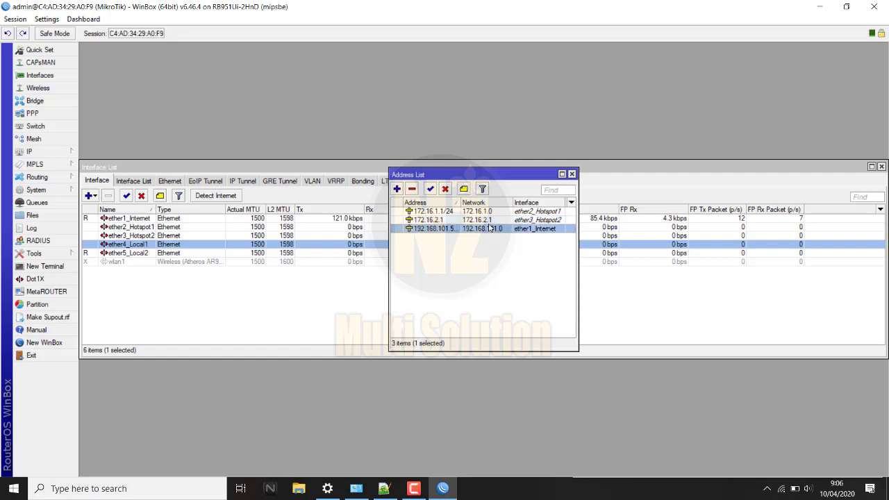
left_click(542, 226)
double_click(487, 220)
left_click(494, 211)
type("/")
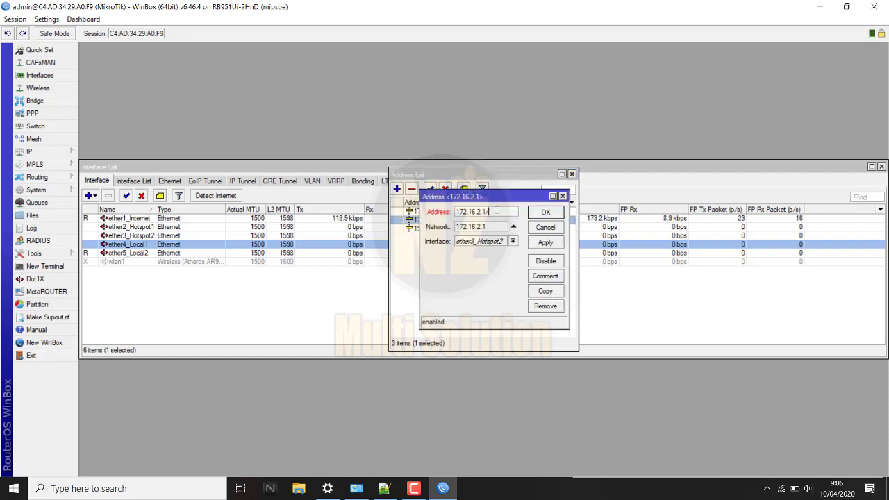
type("24")
left_click(540, 240)
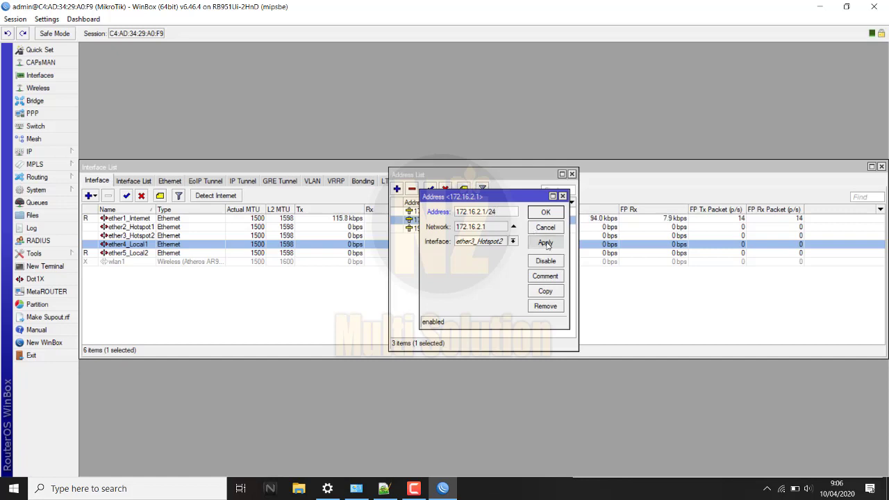
left_click(544, 212)
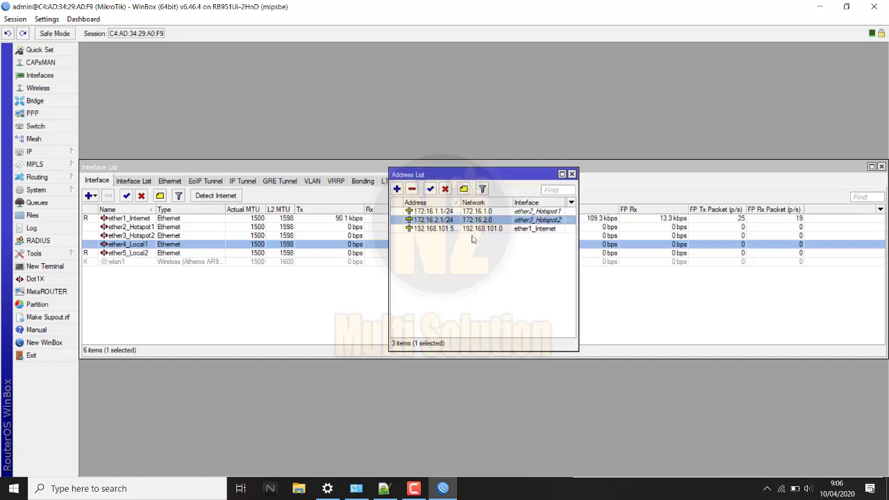
Step: Add the IP address 172.16.3.1 on interface ether4_Local1
left_click(396, 189)
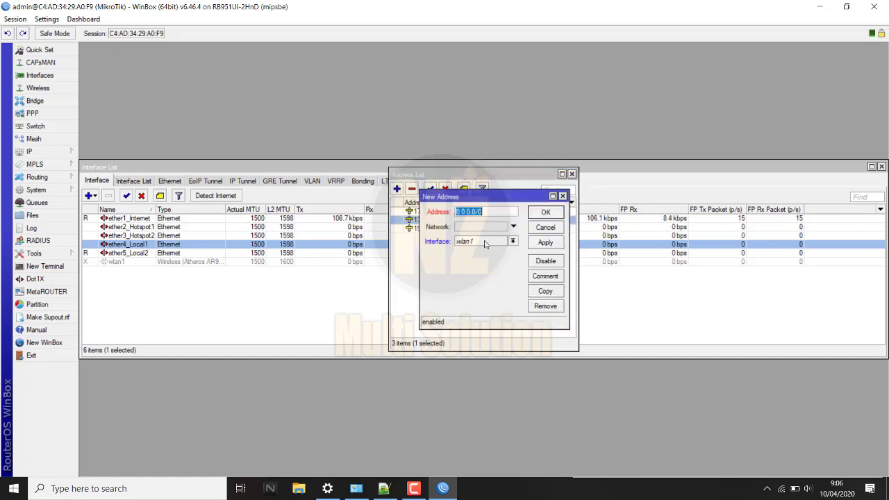
type("172.16")
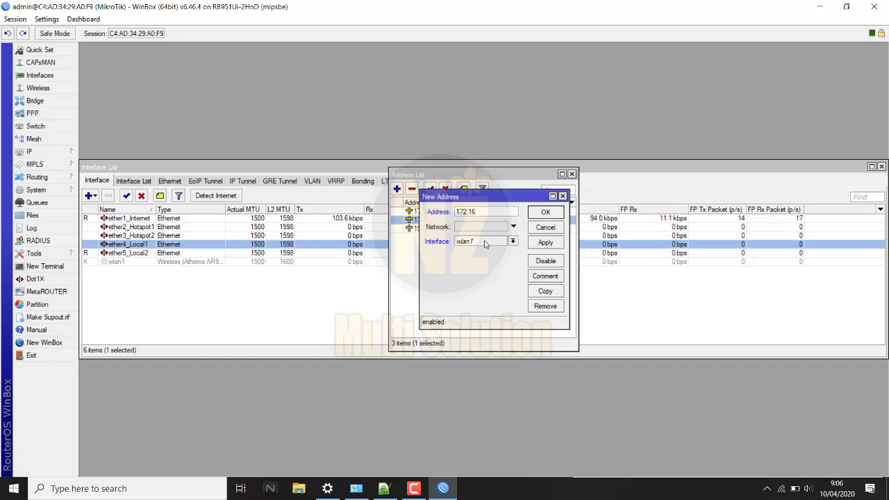
type(".3.1")
left_click(513, 241)
left_click(514, 276)
left_click(545, 242)
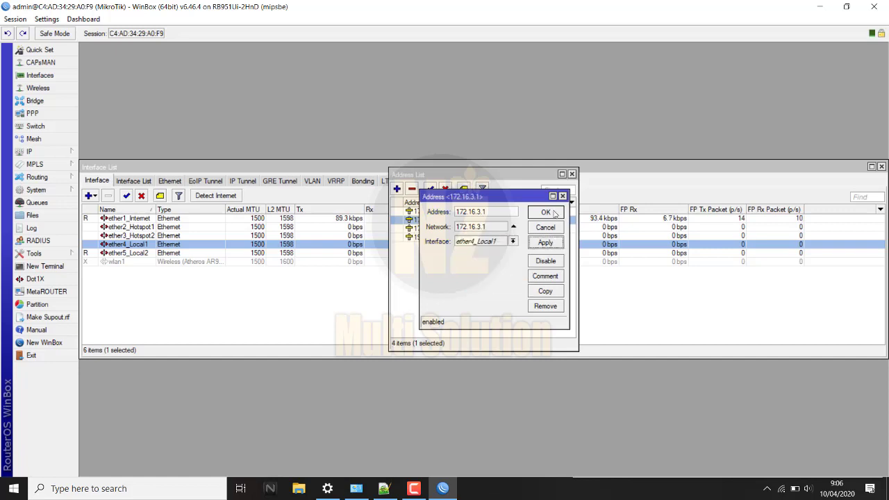
left_click(555, 213)
Step: Add the /24 prefix to the ether4_Local1 address, making it 172.16.3.1/24
double_click(488, 228)
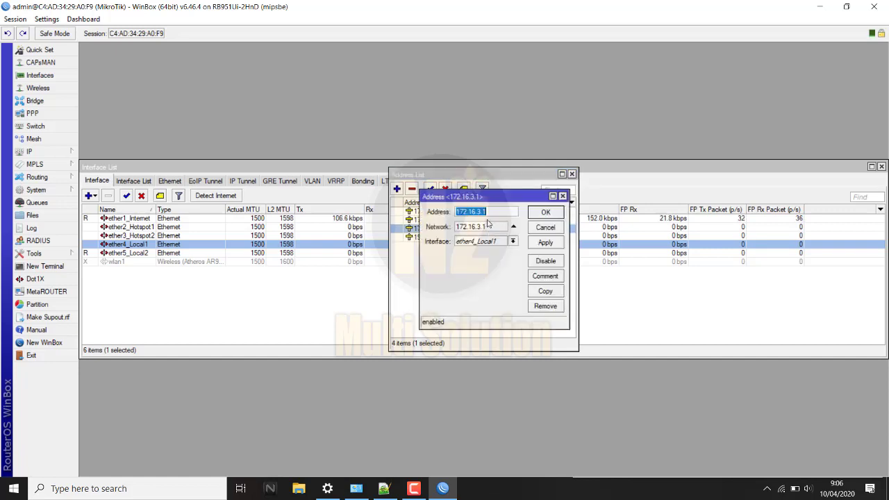
type("/")
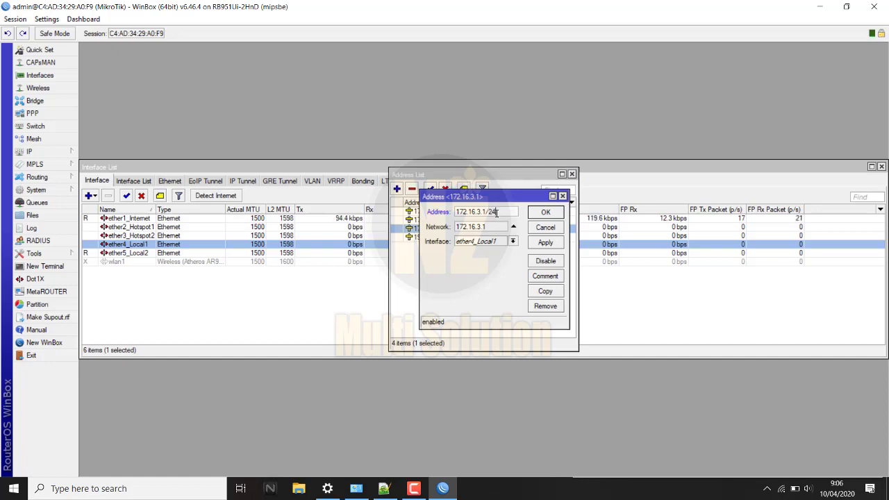
type("24")
left_click(546, 242)
left_click(546, 211)
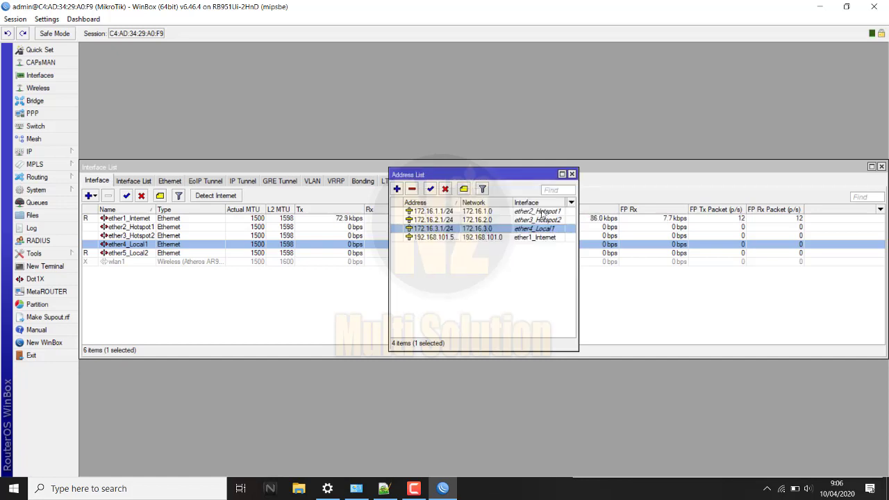
Step: Add the IP address 172.16.4.1/24 on interface ether5_Local2
left_click(396, 189)
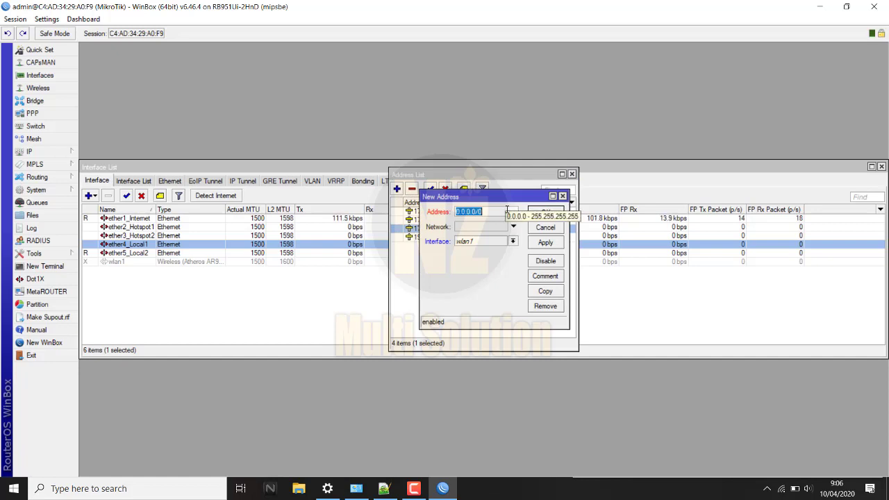
type("172")
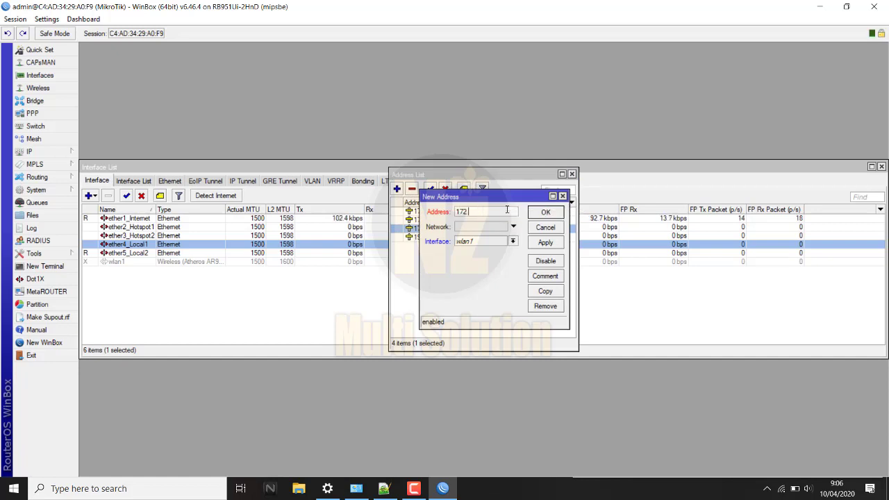
type(".16.4.1/24")
left_click(512, 241)
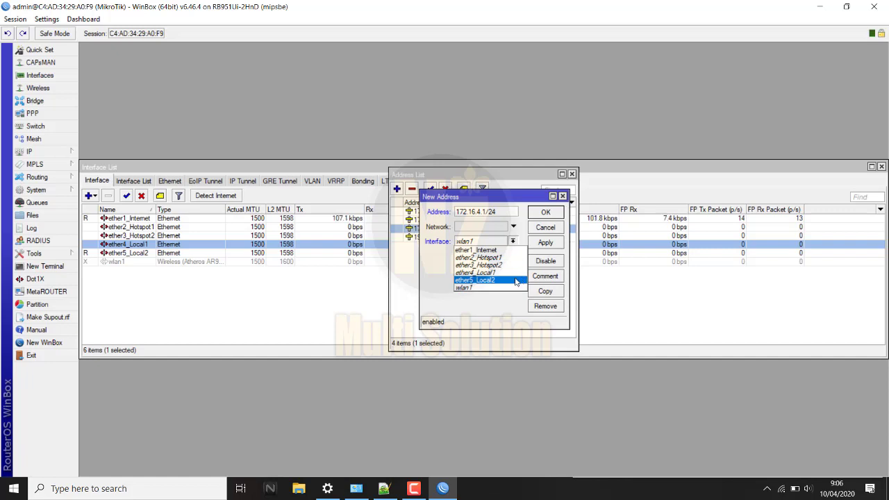
left_click(520, 280)
left_click(544, 243)
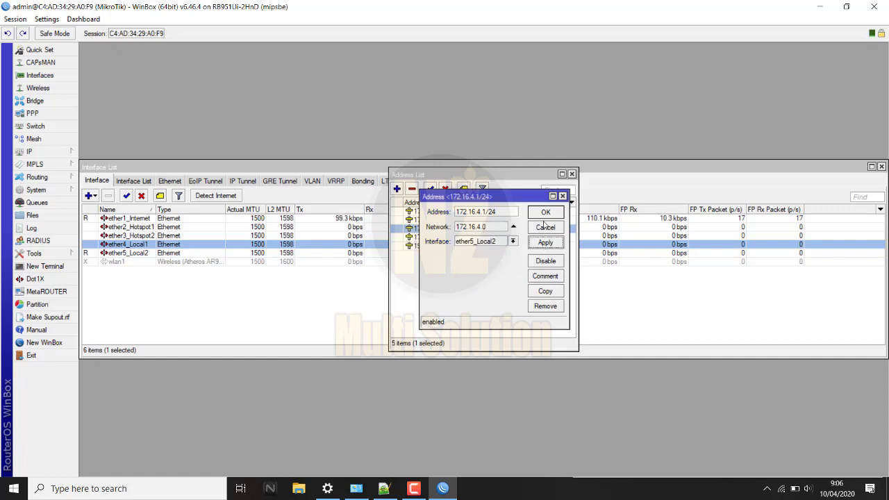
left_click(545, 212)
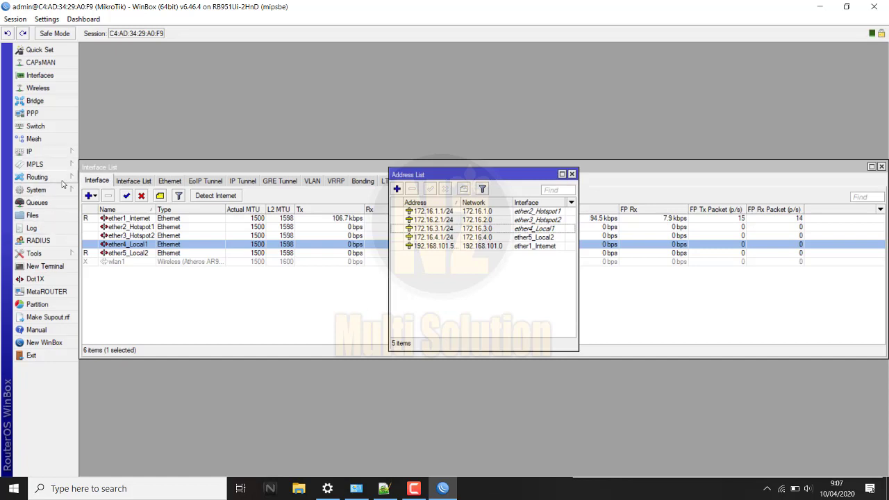
Step: Set up a DHCP server on ether2_Hotspot1 for 172.16.1.0/24 with DNS servers 8.8.8.8 and 8.8.4.4, accepting the suggested gateway, pool and lease time
left_click(71, 153)
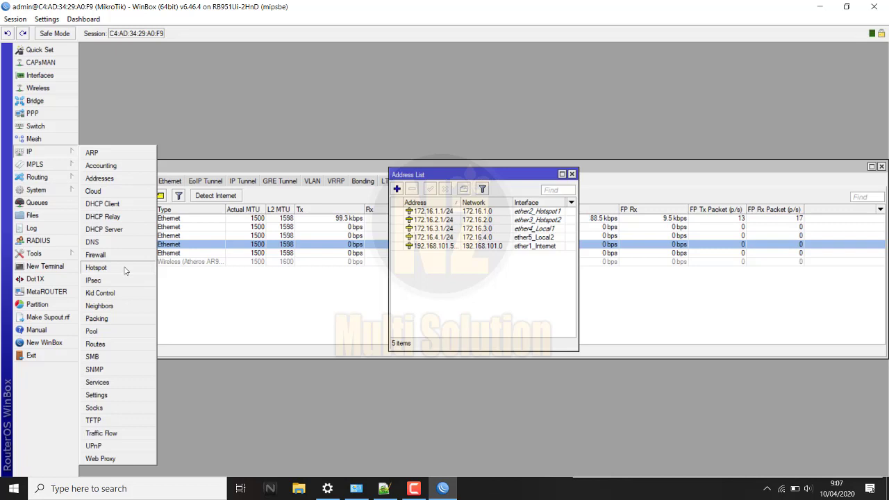
left_click(119, 229)
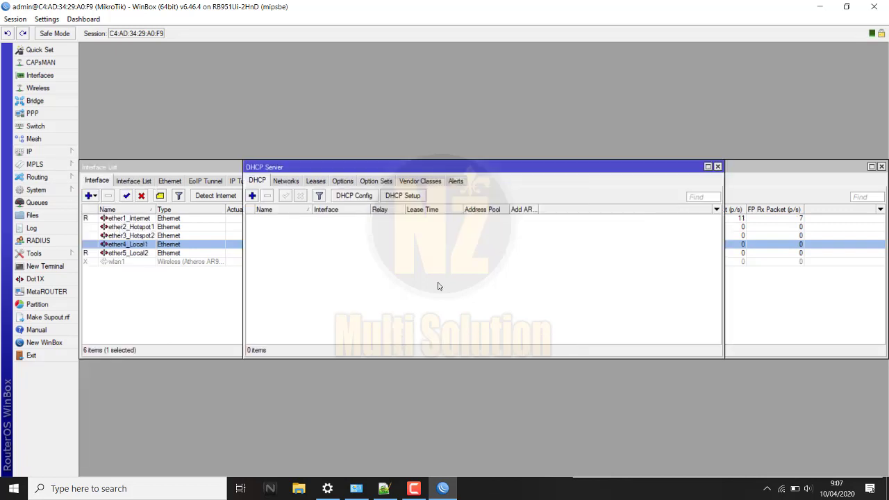
left_click(404, 197)
left_click(502, 258)
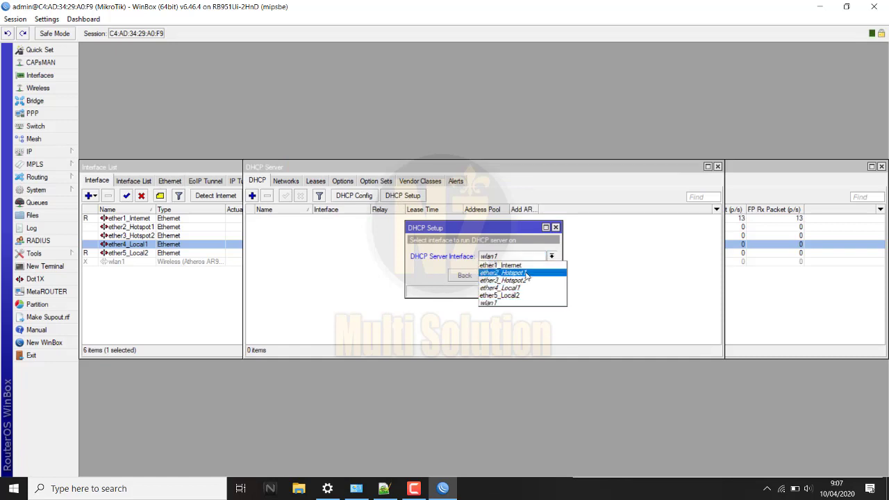
left_click(526, 274)
left_click(503, 275)
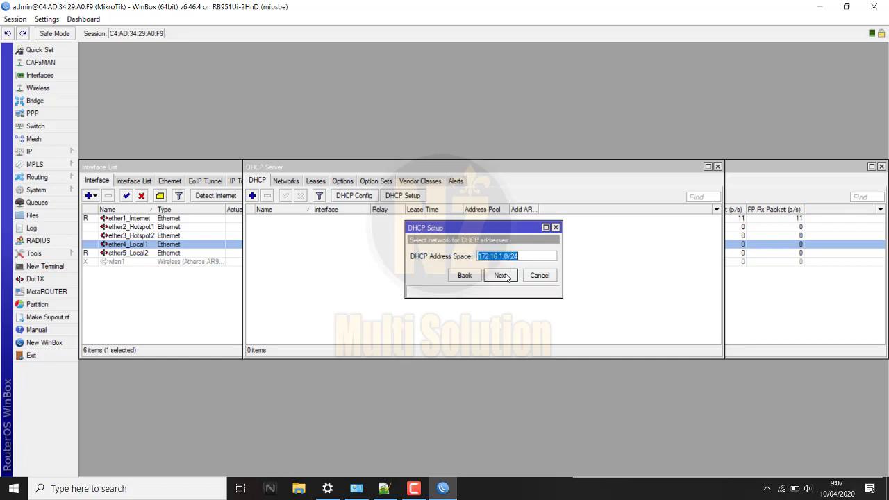
left_click(505, 276)
left_click(507, 276)
left_click(507, 276)
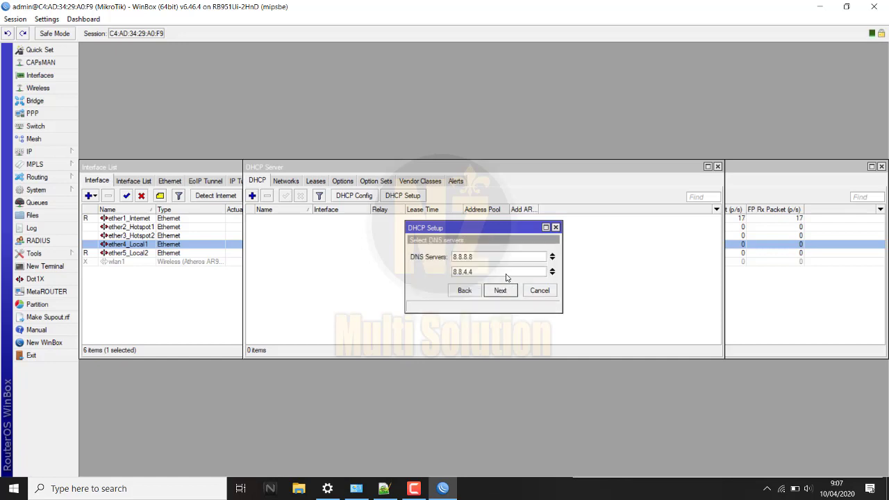
left_click(510, 291)
left_click(510, 292)
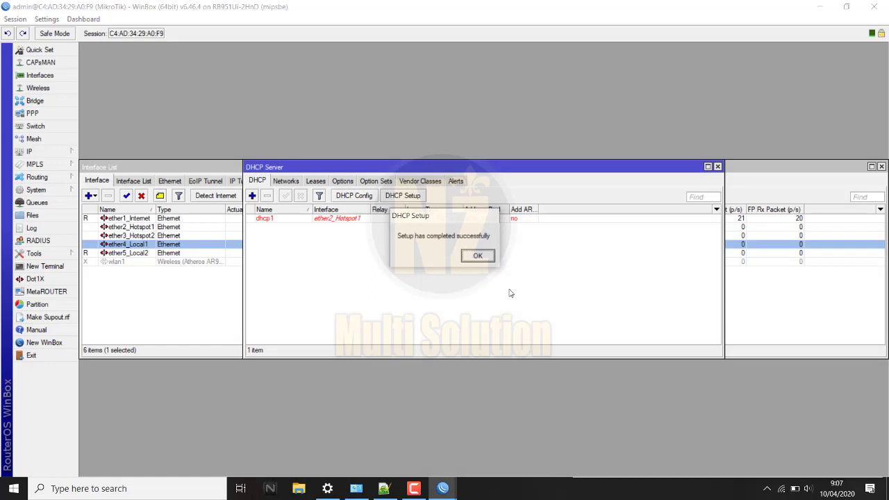
left_click(484, 260)
Step: Set up a DHCP server on ether3_Hotspot2 with the suggested network settings and DNS servers 8.8.8.8 and 8.8.4.4
left_click(392, 200)
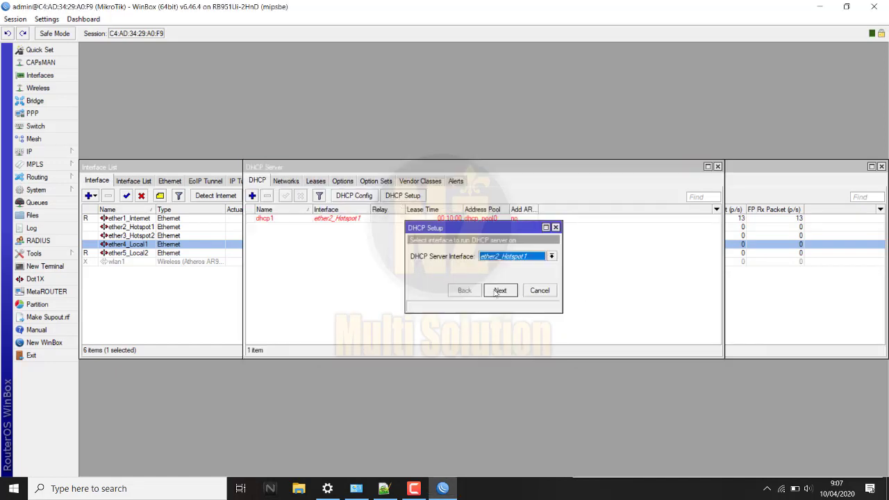
left_click(517, 259)
left_click(519, 280)
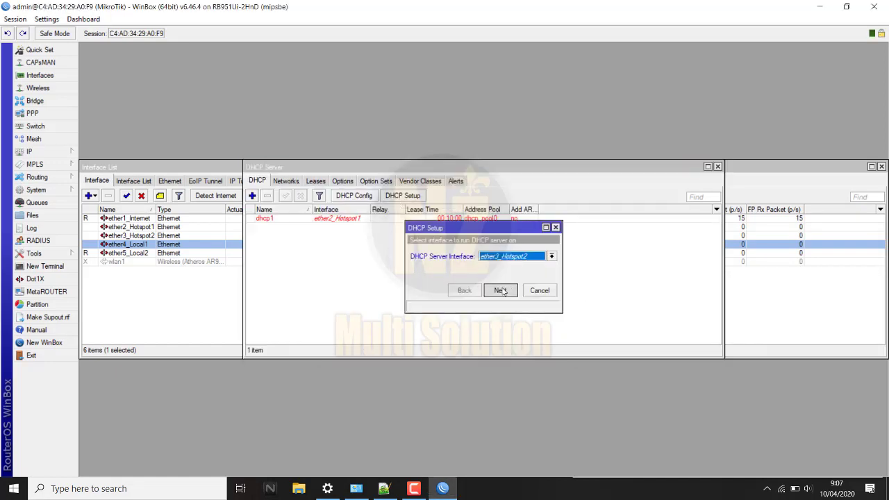
left_click(501, 290)
left_click(501, 290)
left_click(501, 291)
left_click(501, 290)
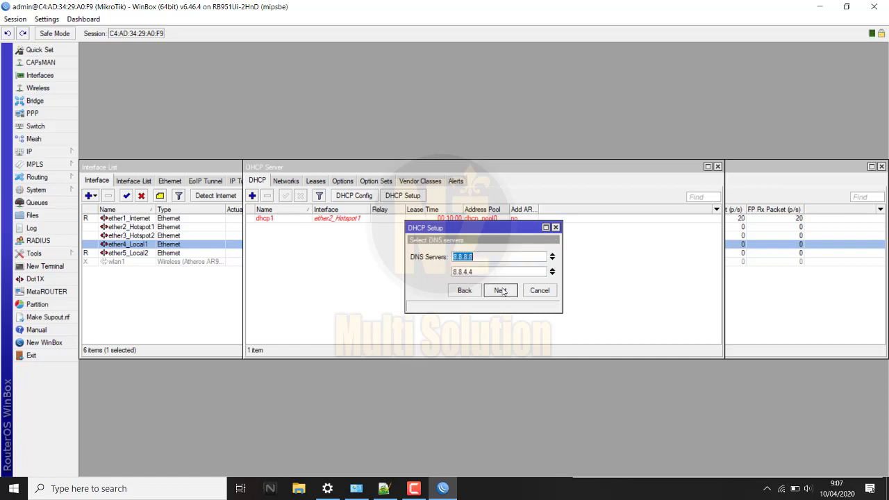
left_click(501, 290)
left_click(501, 291)
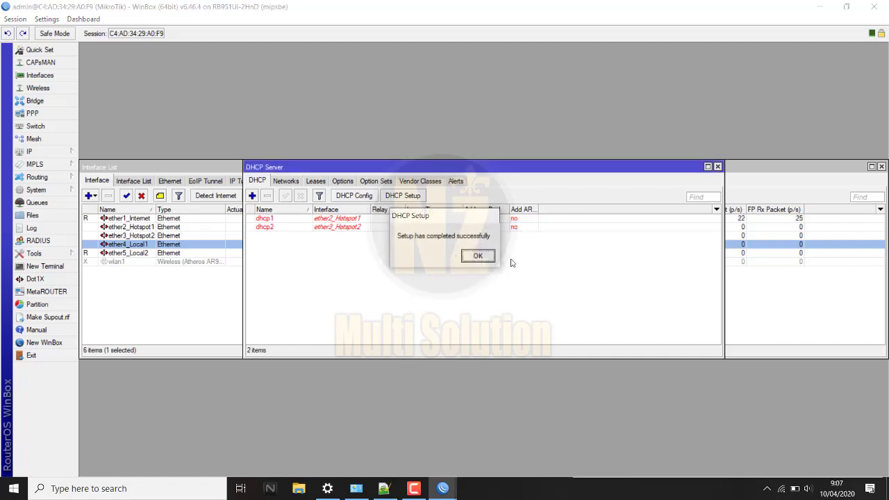
left_click(478, 256)
Step: Set up a DHCP server on ether4_Local1 for the 172.16.3.0/24 network, accepting all suggested values
left_click(410, 198)
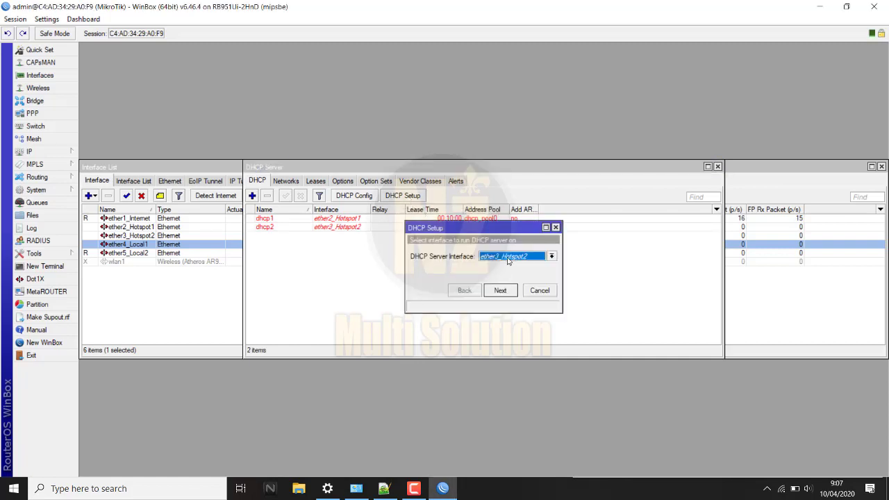
left_click(508, 260)
left_click(516, 292)
left_click(512, 291)
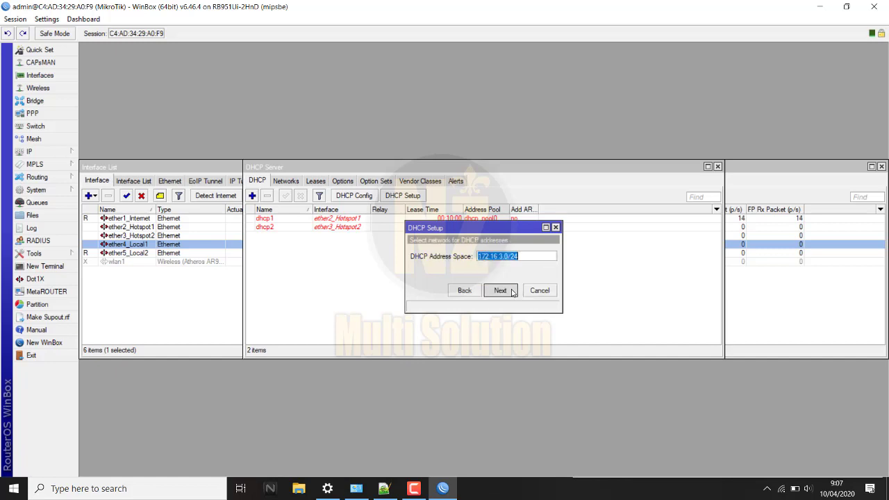
left_click(513, 292)
left_click(512, 292)
left_click(513, 292)
left_click(513, 292)
left_click(512, 292)
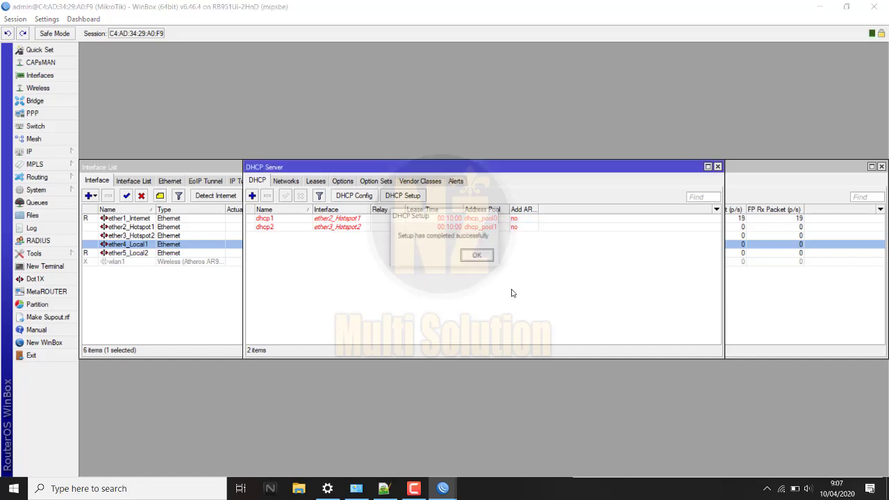
left_click(478, 256)
Step: Set up a DHCP server on ether5_Local2 with the suggested network settings and DNS servers 8.8.8.8 and 8.8.4.4
left_click(411, 200)
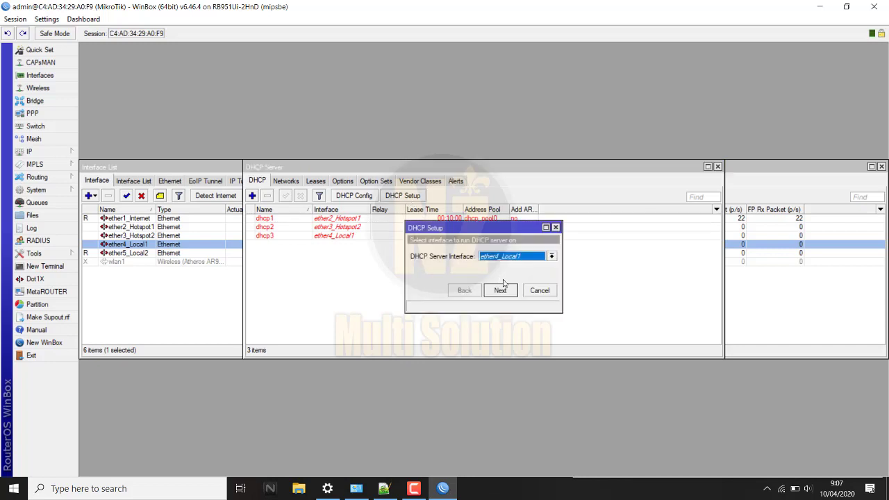
left_click(518, 259)
left_click(524, 300)
left_click(507, 291)
left_click(508, 291)
left_click(507, 291)
left_click(507, 290)
left_click(509, 290)
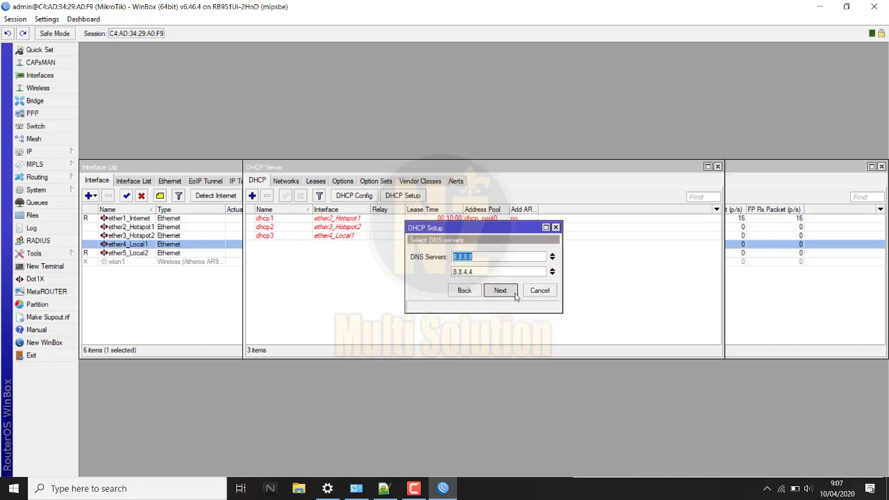
left_click(509, 290)
left_click(479, 256)
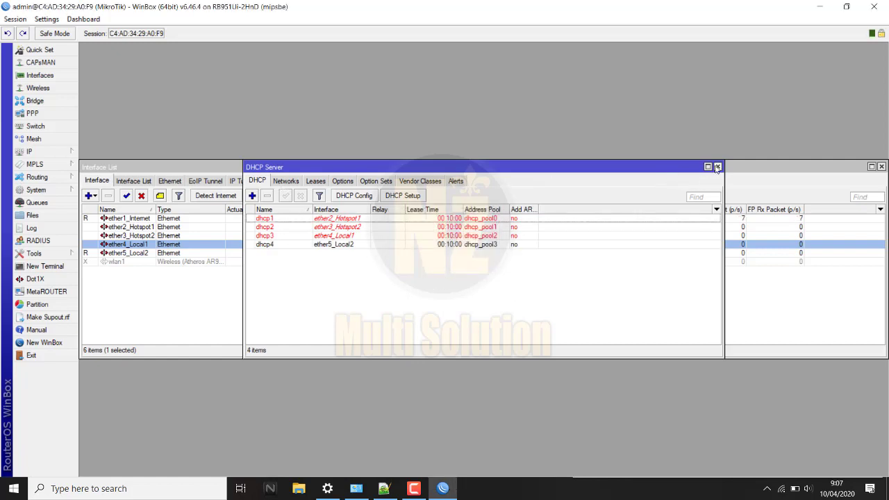
Step: Review the DHCP server entries for the two hotspot and two local interfaces
left_click(285, 220)
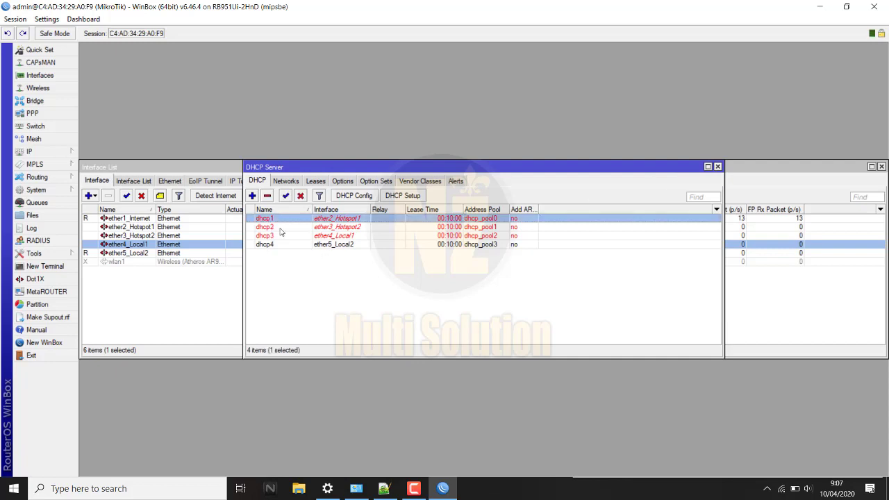
left_click(280, 229)
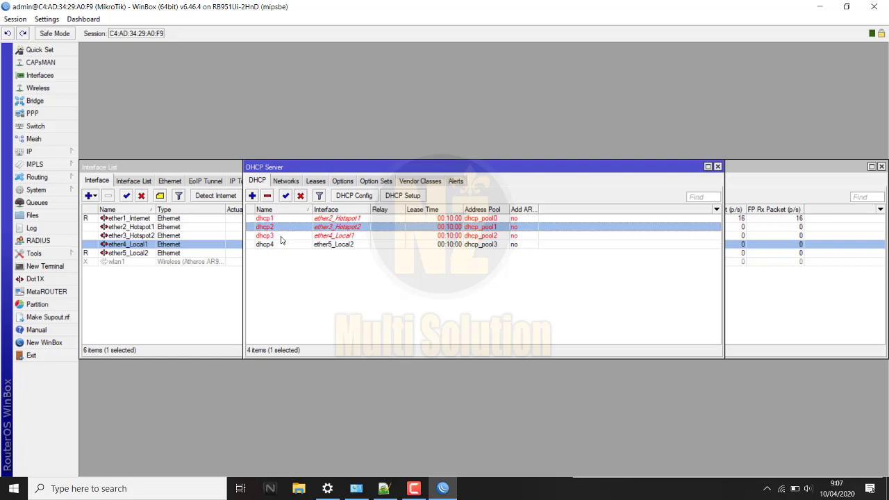
left_click(282, 236)
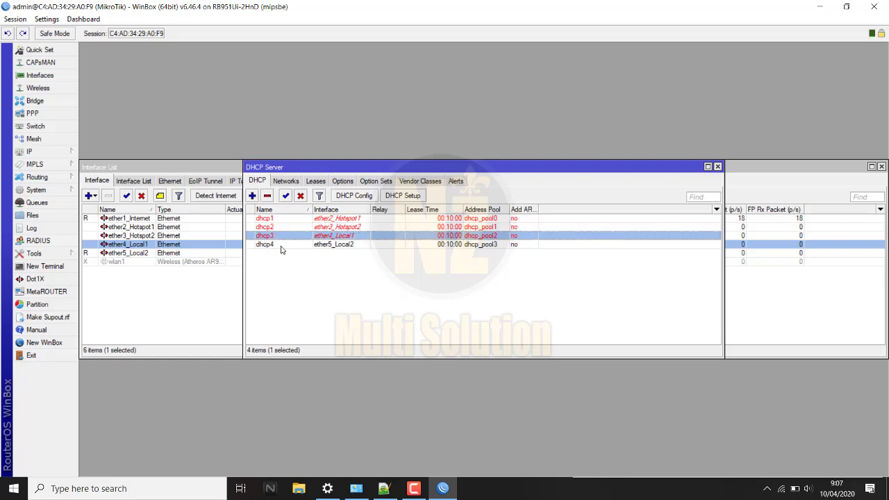
left_click(279, 246)
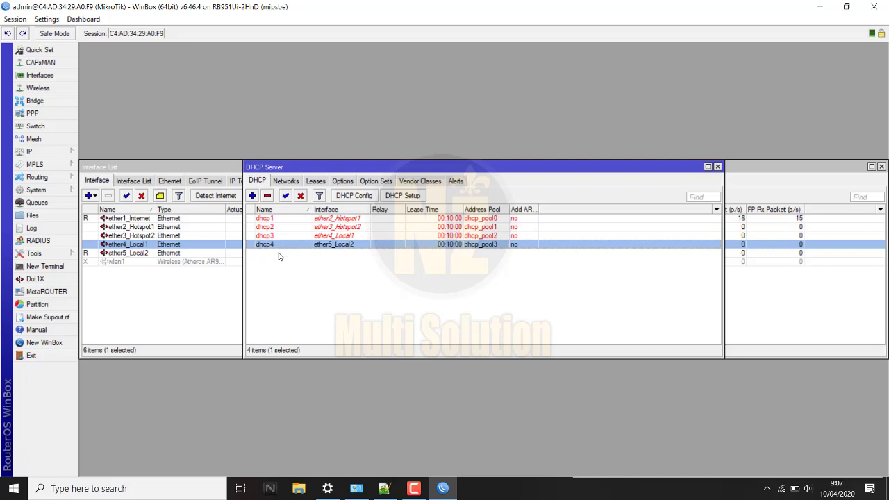
Step: Check the address ranges of the IP pools dhcp_pool0 to dhcp_pool3, then close the pool list
left_click(64, 153)
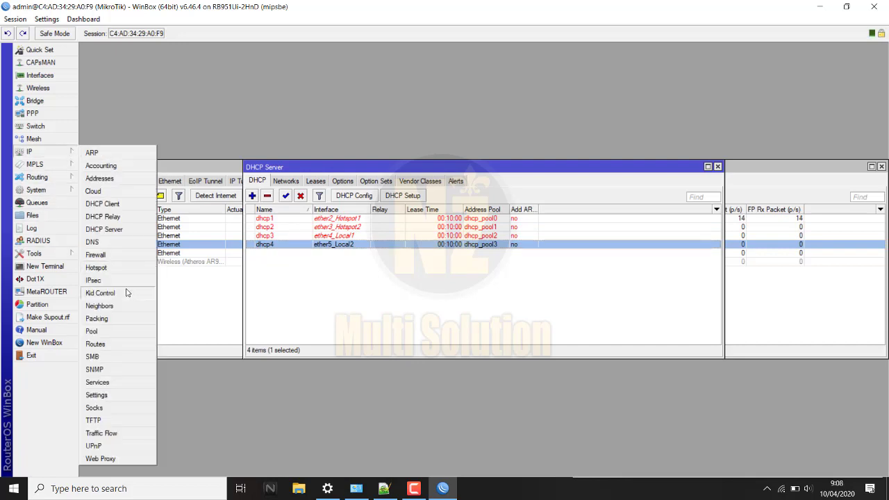
left_click(108, 332)
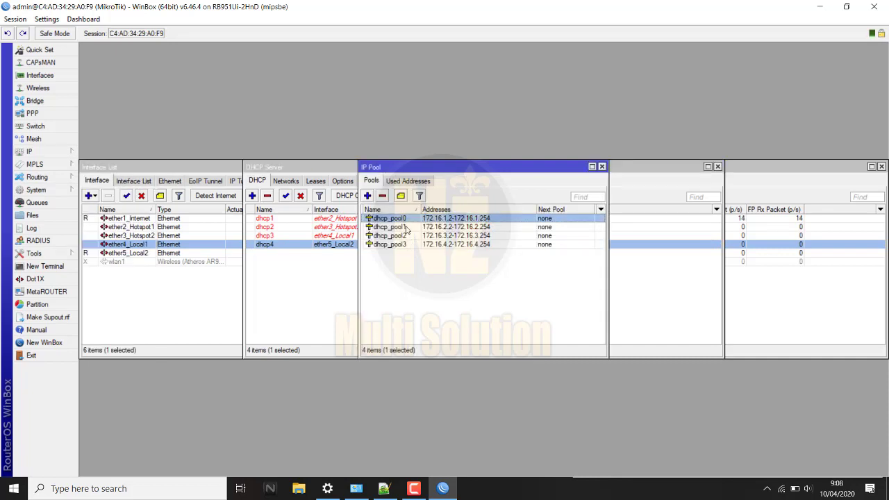
left_click(410, 228)
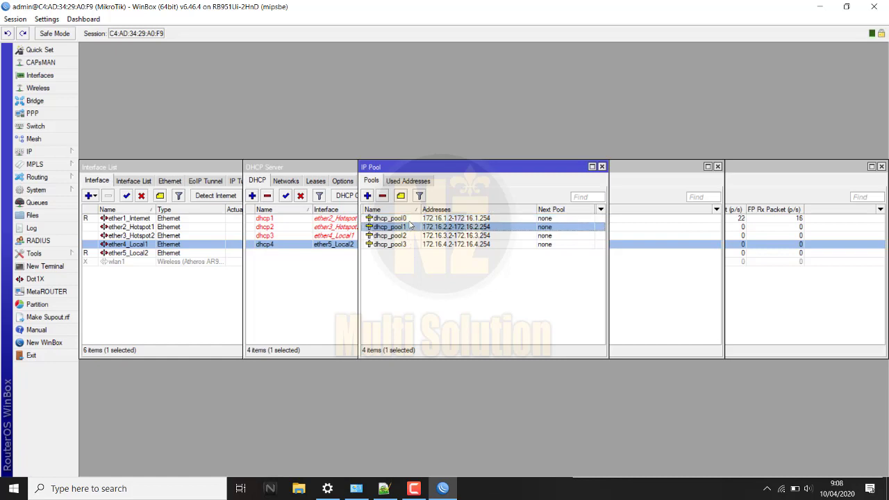
left_click(410, 221)
left_click(413, 230)
left_click(412, 236)
left_click(413, 244)
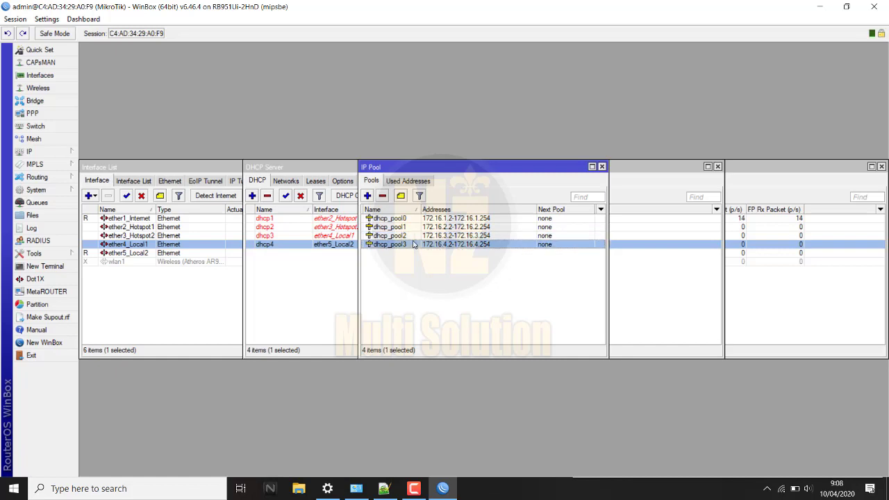
left_click(602, 167)
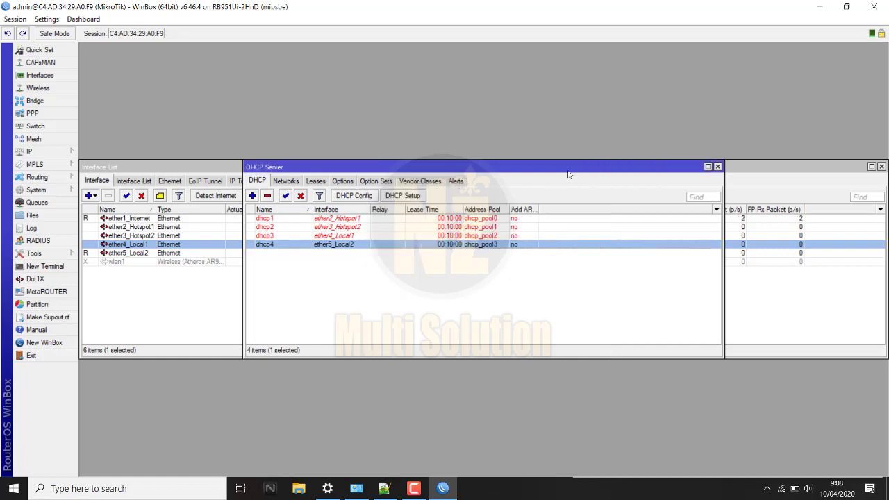
Step: Start the Hotspot Setup with ether2_Hotspot1 as the hotspot interface
left_click(60, 153)
left_click(101, 268)
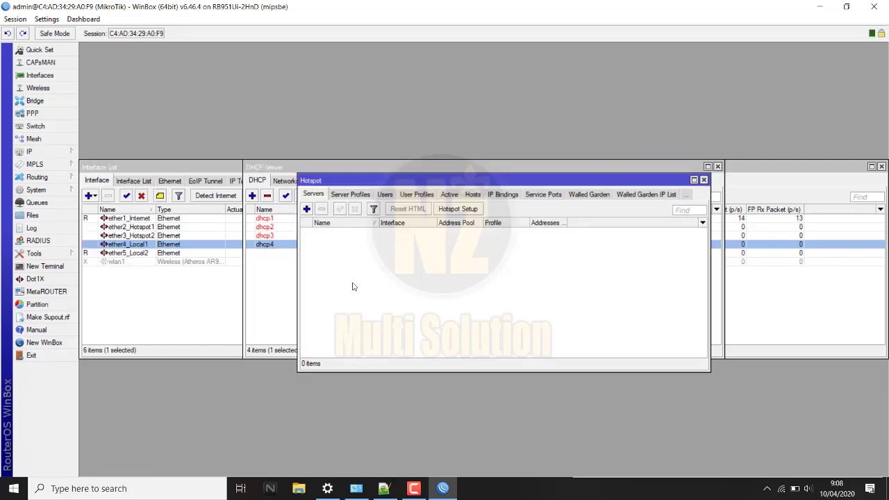
left_click(452, 212)
left_click(524, 251)
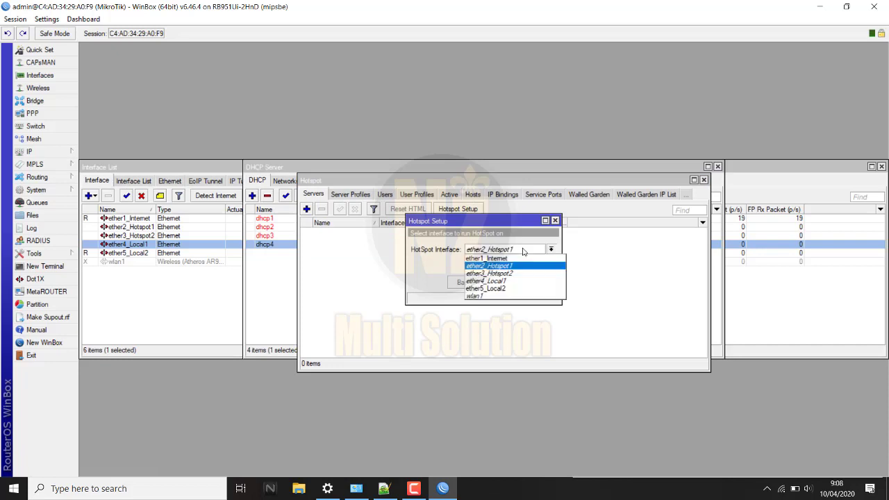
left_click(514, 266)
left_click(509, 279)
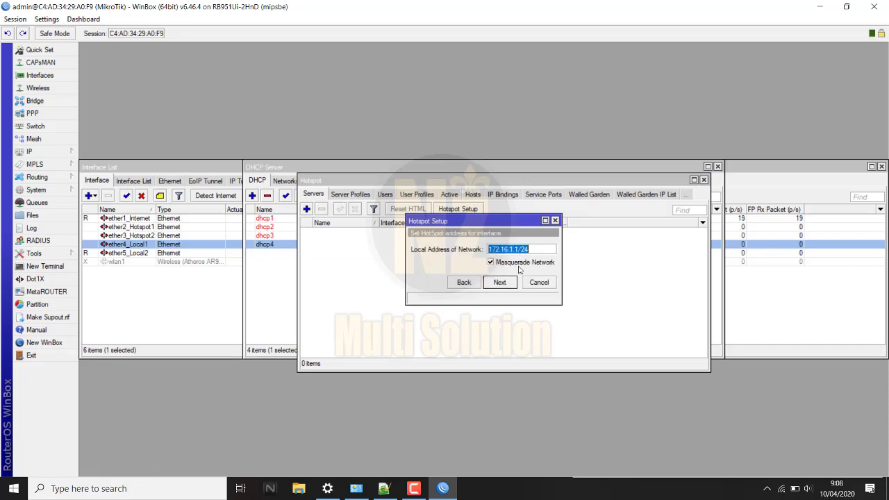
Step: Accept local address 172.16.1.1/24 with masquerading, the suggested pool, no SSL certificate, the default SMTP server, and DNS servers 8.8.8.8 and 8.8.4.4
left_click(500, 282)
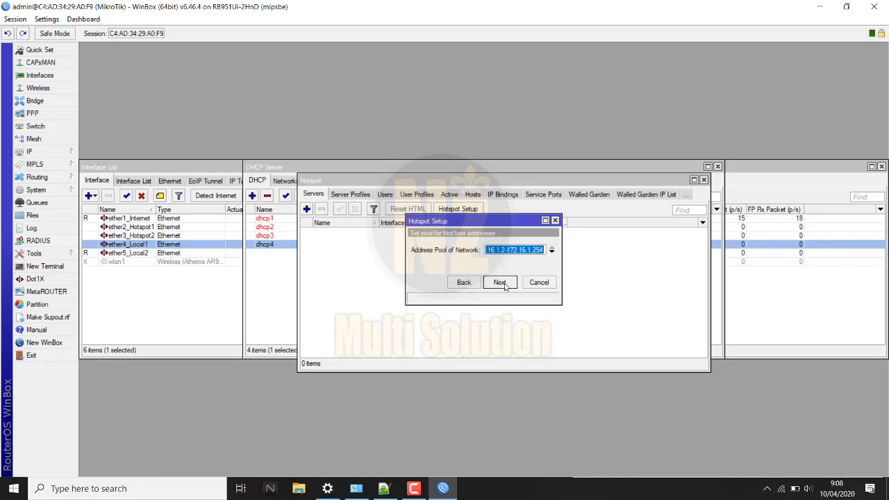
left_click(500, 282)
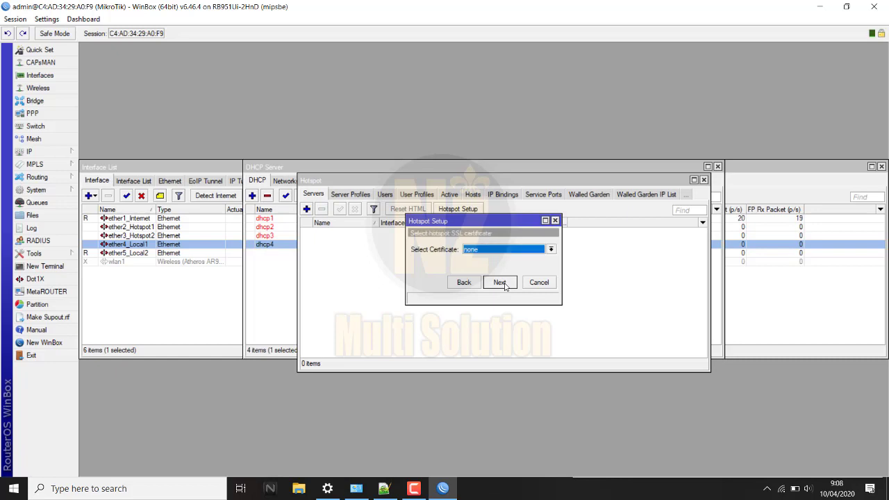
left_click(501, 282)
left_click(505, 287)
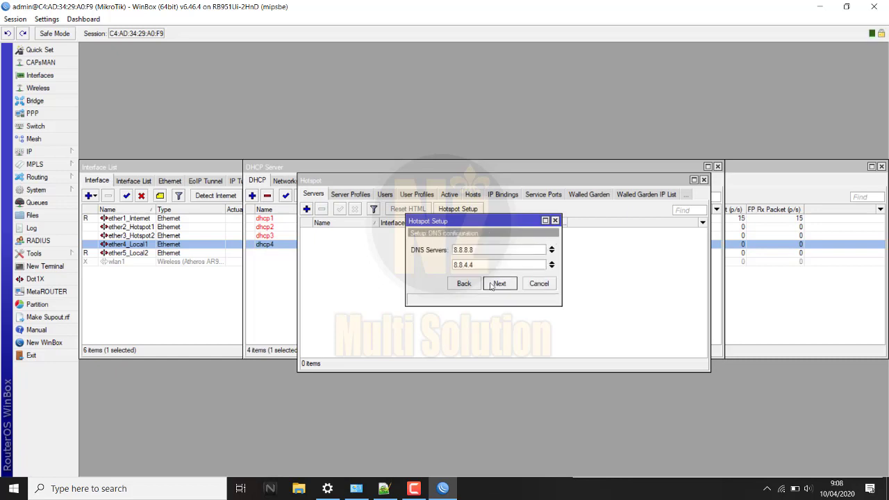
left_click(474, 286)
left_click(492, 285)
left_click(492, 285)
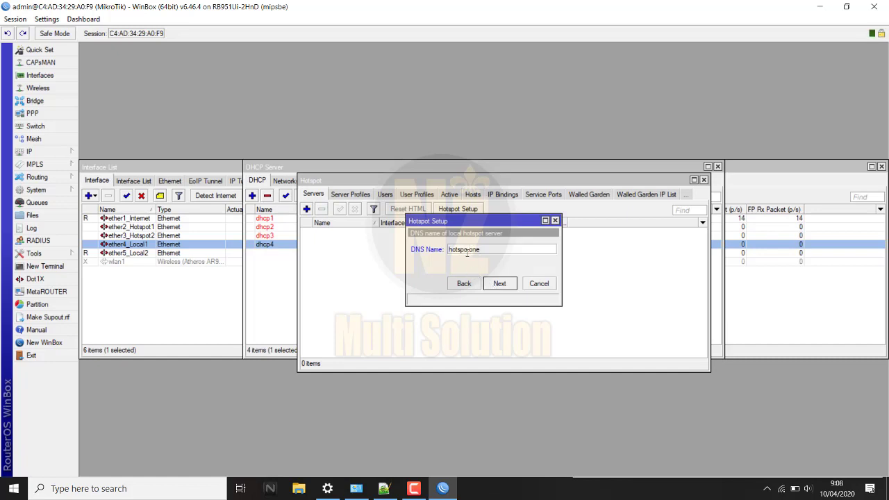
Step: Set the hotspot's DNS name to hotspot.one, keep admin as the local hotspot user and finish the setup
type("t.")
left_click(498, 284)
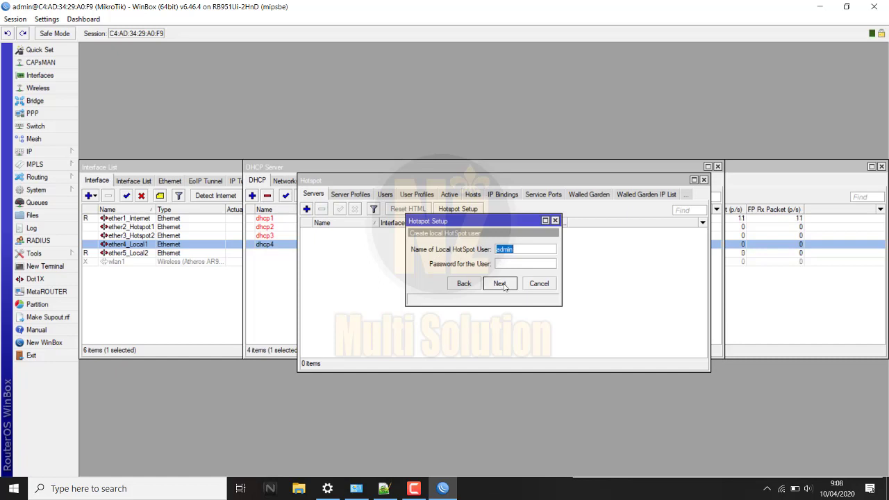
left_click(516, 264)
left_click(501, 283)
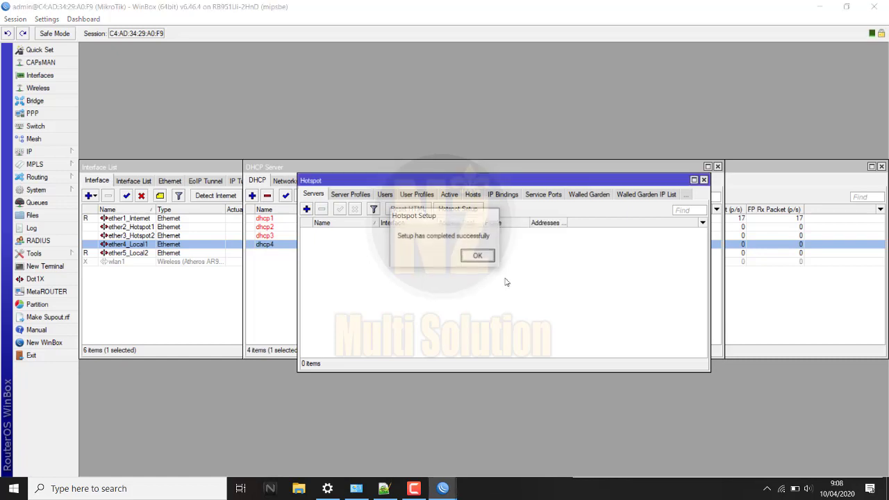
left_click(478, 256)
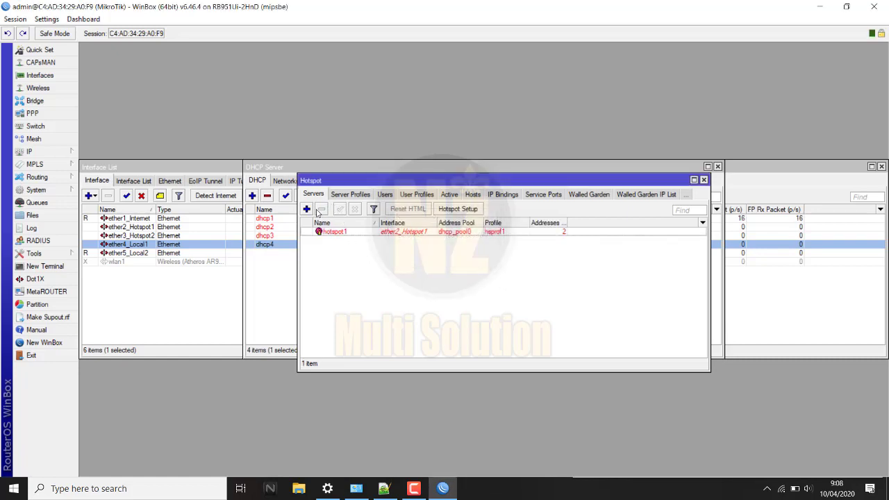
Step: Start another Hotspot Setup with ether3_Hotspot2 as the hotspot interface
left_click(458, 209)
left_click(514, 253)
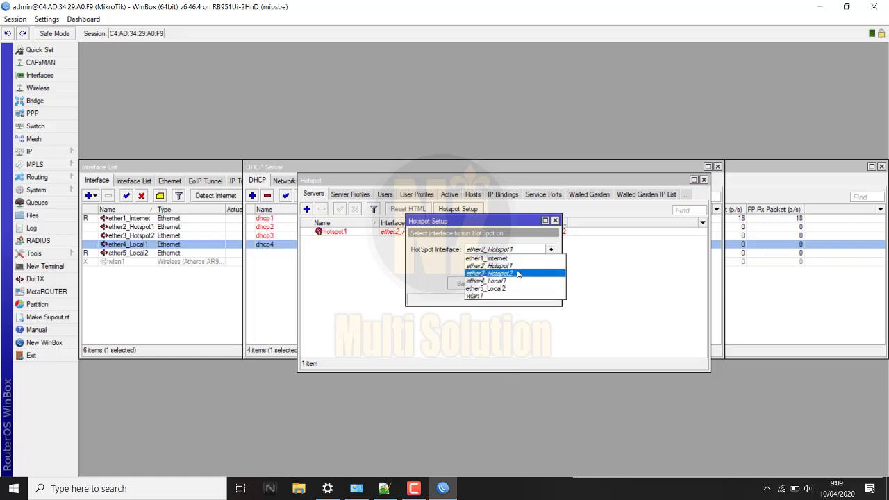
left_click(513, 274)
left_click(505, 284)
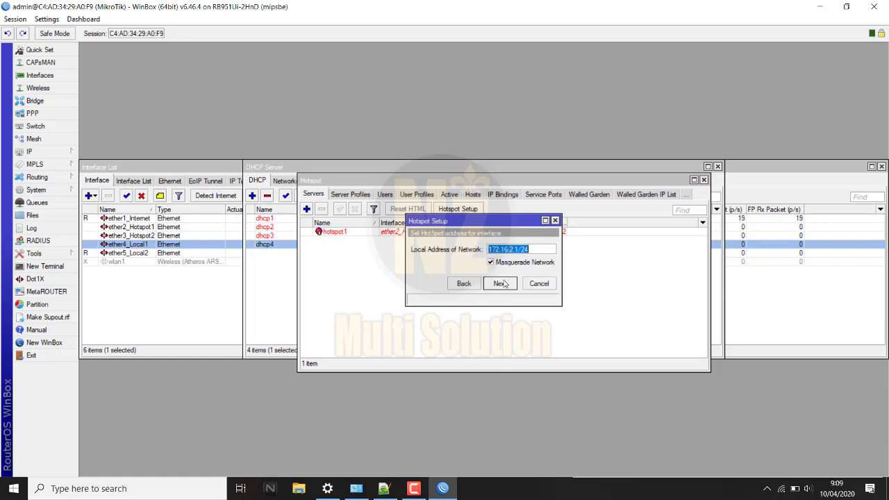
Step: Accept local address 172.16.2.1/24 with masquerading and the suggested pool, choose no SSL certificate, and keep the default SMTP and DNS servers
left_click(505, 283)
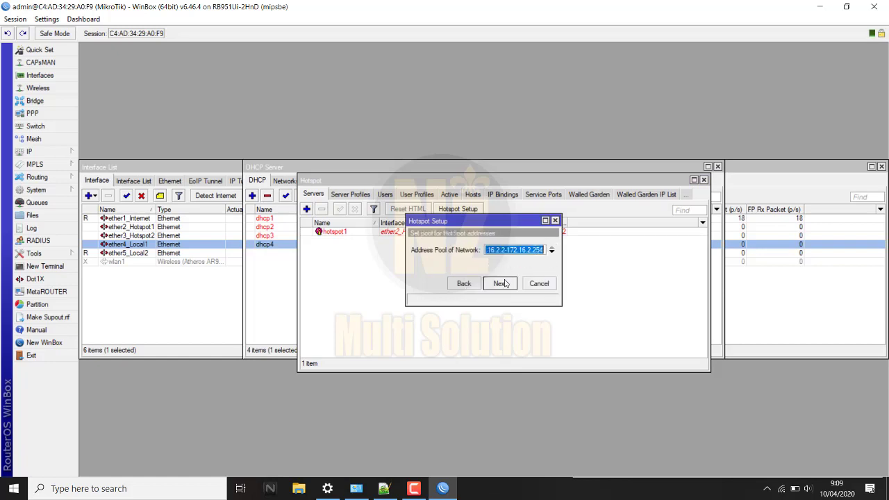
left_click(505, 283)
left_click(514, 254)
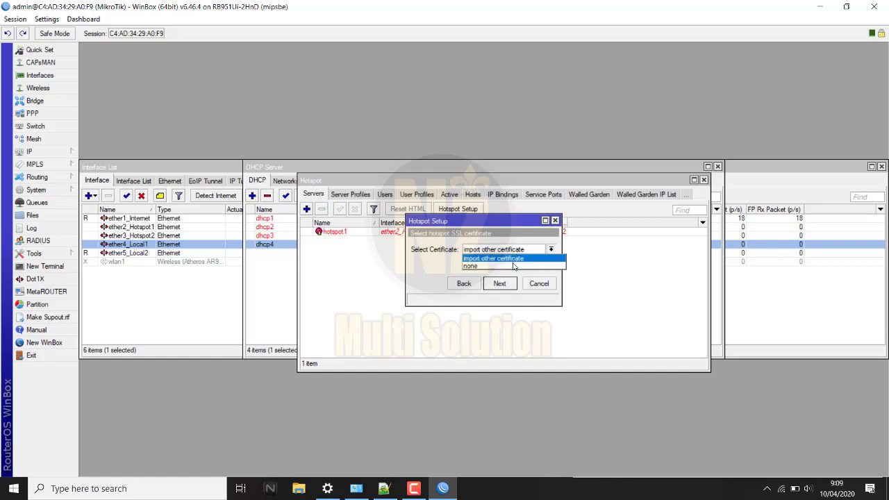
left_click(512, 266)
left_click(509, 283)
left_click(509, 283)
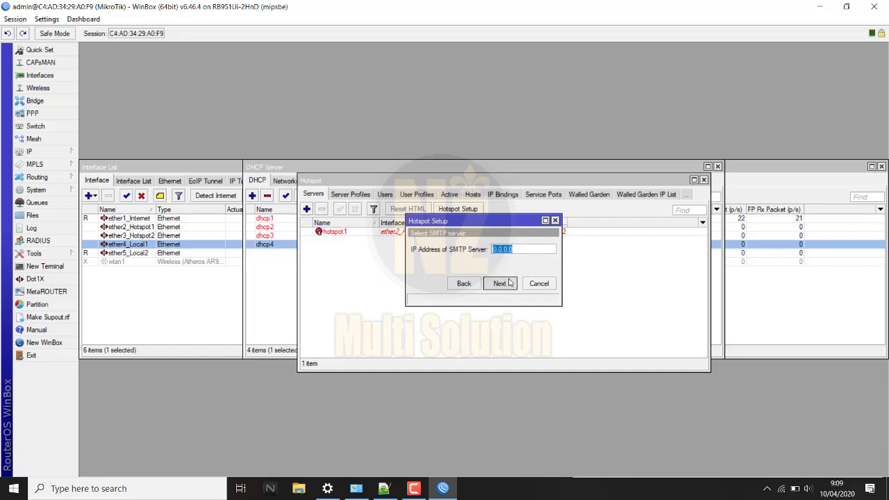
left_click(511, 283)
Step: Set the second hotspot's DNS name to hotspot.two and finish the setup
left_click(486, 248)
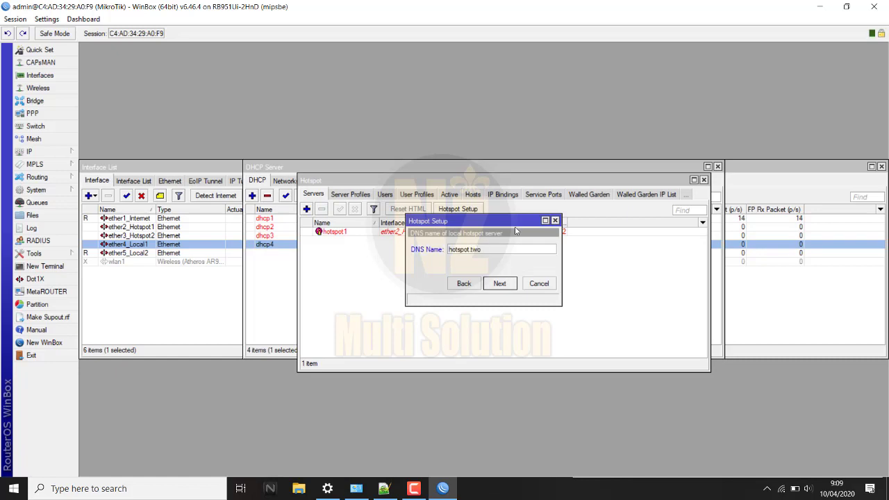
left_click(500, 285)
left_click(485, 255)
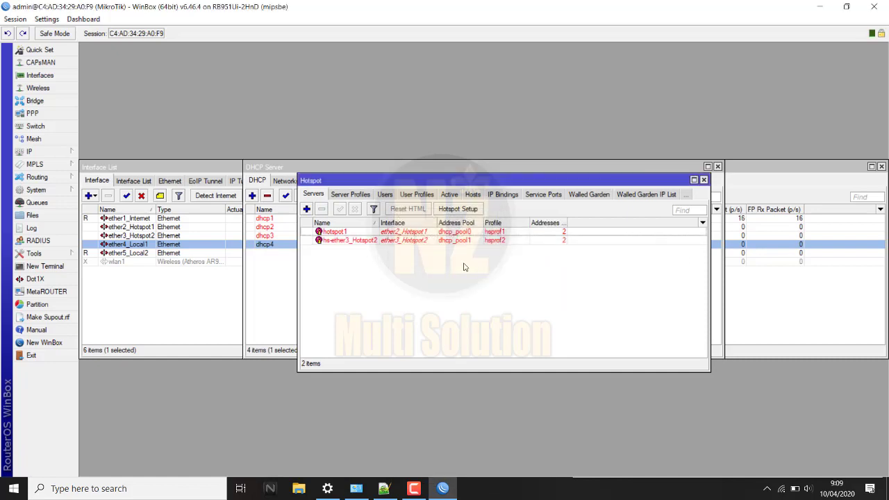
Step: Check the settings of the hotspot1 server without changing them, and view the list of hotspot server profiles
left_click(410, 232)
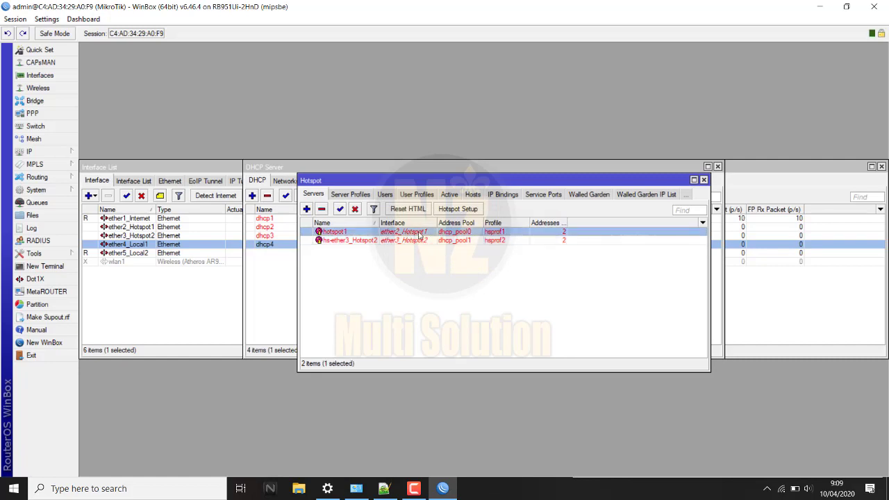
double_click(353, 235)
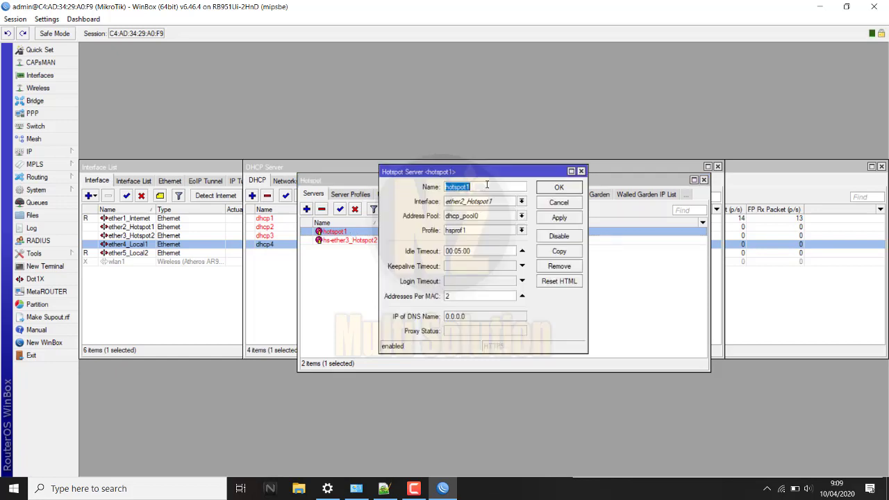
left_click(551, 202)
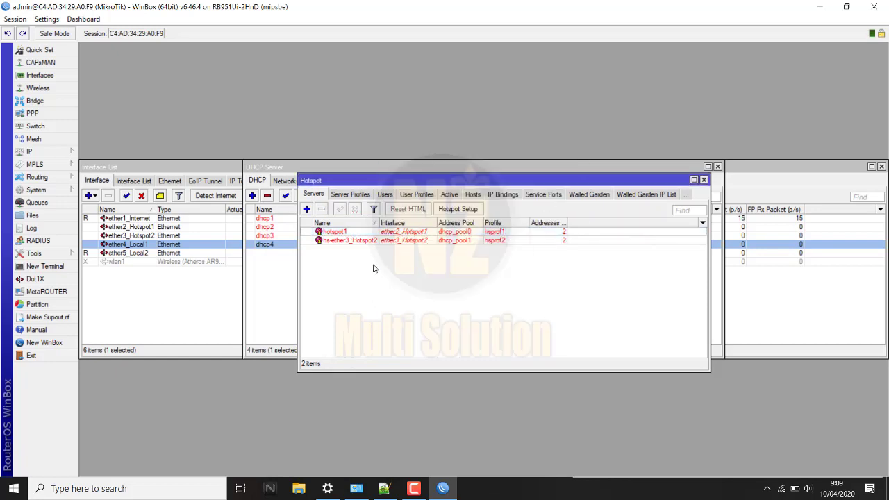
left_click(350, 195)
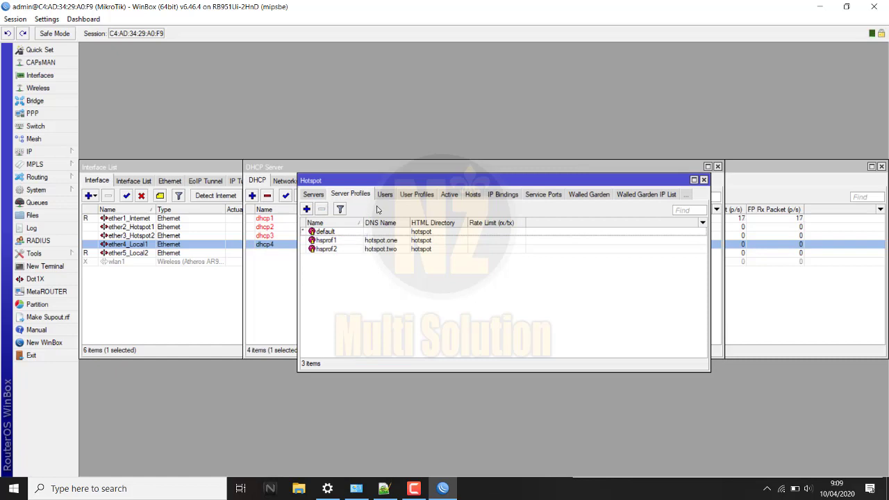